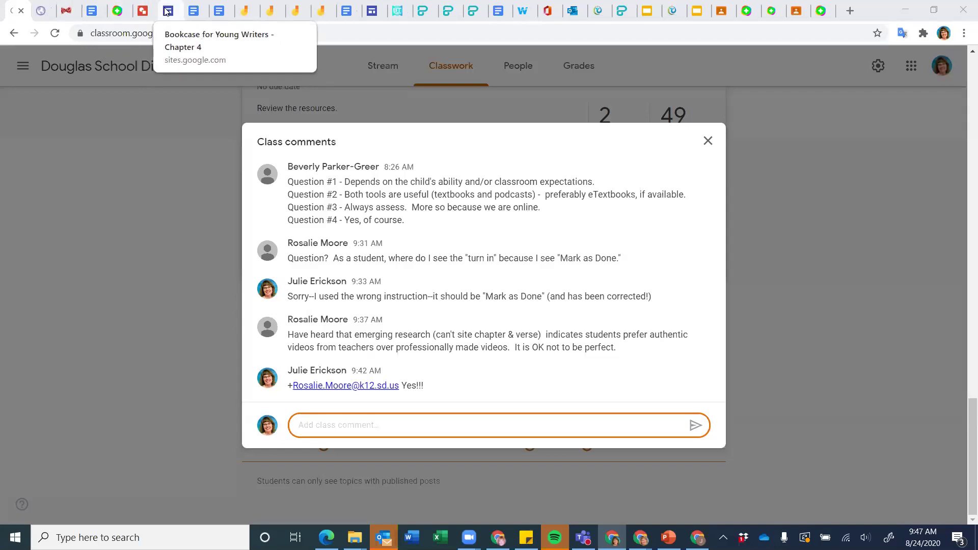
- Switch from the class comments to the Best Practices for Online Learning document
{"action": "left_click", "coordinate": [89, 10]}
- Scroll past the Flipgrid, Screencastify and Video rows to How To Watch Videos To Learn
{"action": "scroll", "coordinate": [345, 253], "scroll_direction": "down", "scroll_amount": 10}
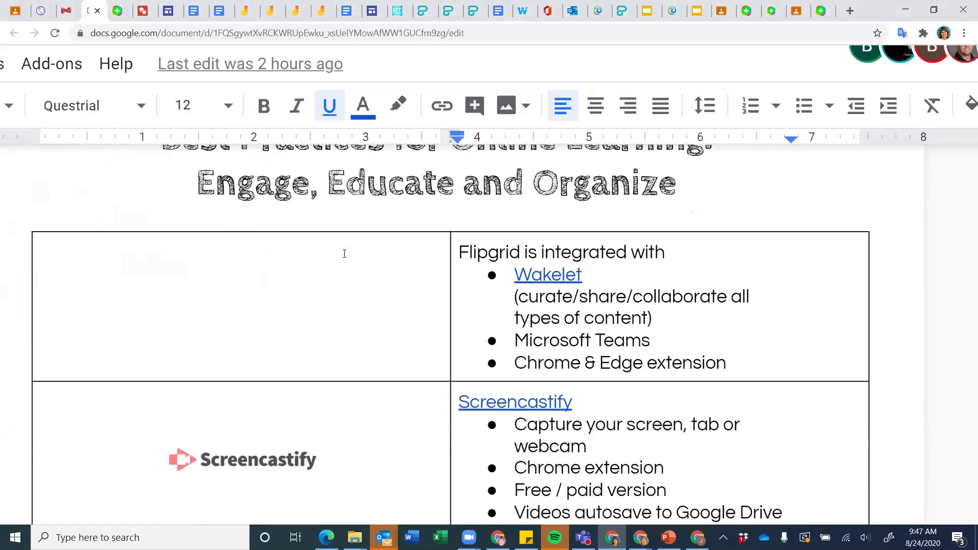
{"action": "scroll", "coordinate": [344, 253], "scroll_direction": "down", "scroll_amount": 15}
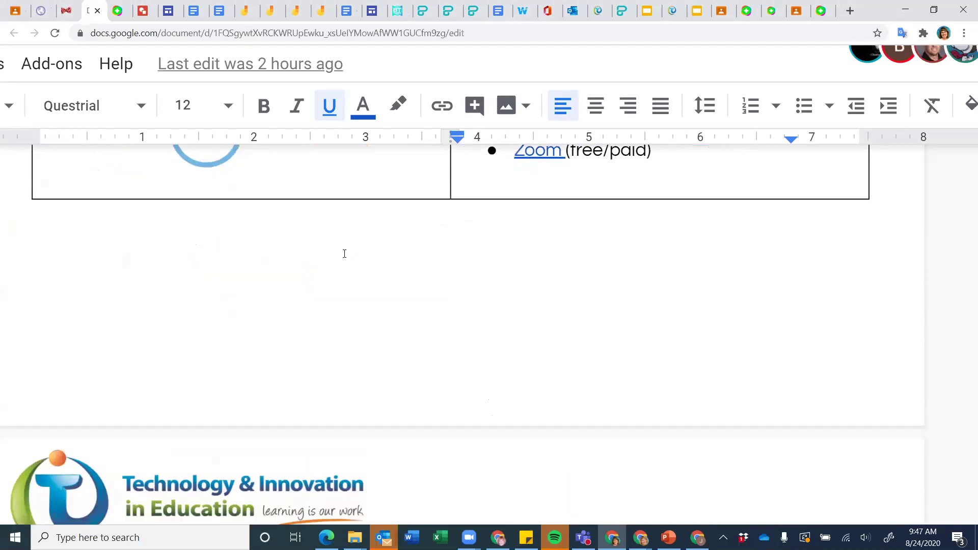
{"action": "scroll", "coordinate": [344, 253], "scroll_direction": "down", "scroll_amount": 1}
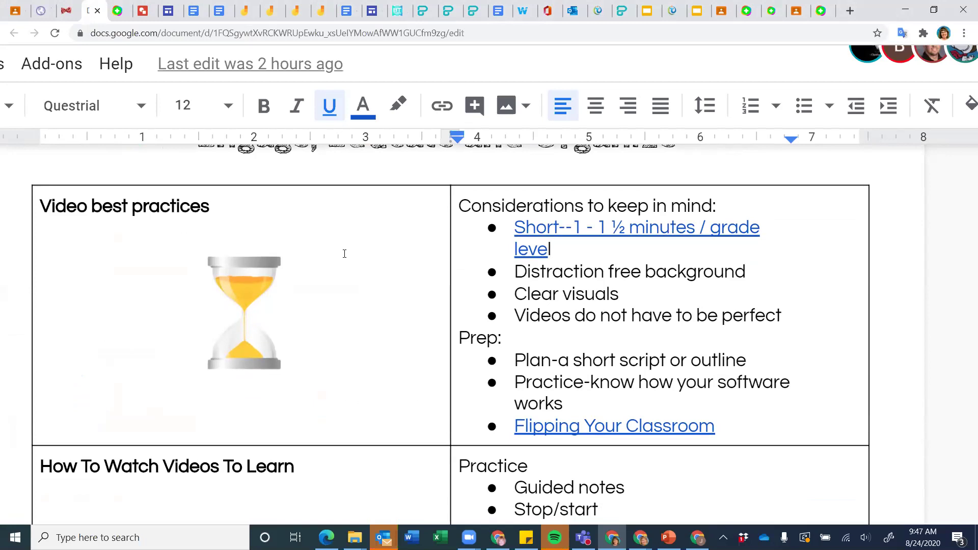
{"action": "scroll", "coordinate": [345, 253], "scroll_direction": "down", "scroll_amount": 1}
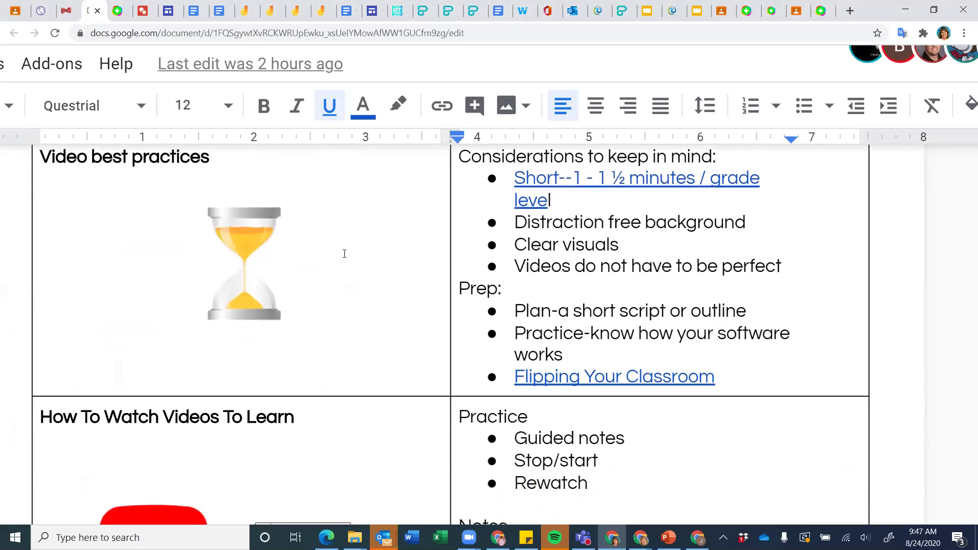
{"action": "scroll", "coordinate": [344, 253], "scroll_direction": "down", "scroll_amount": 3}
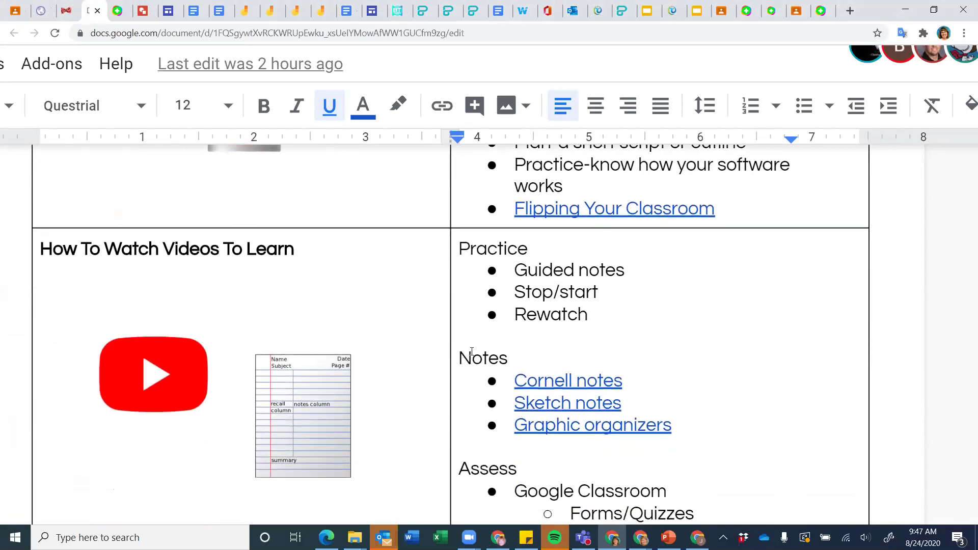
{"action": "scroll", "coordinate": [595, 325], "scroll_direction": "down", "scroll_amount": 1}
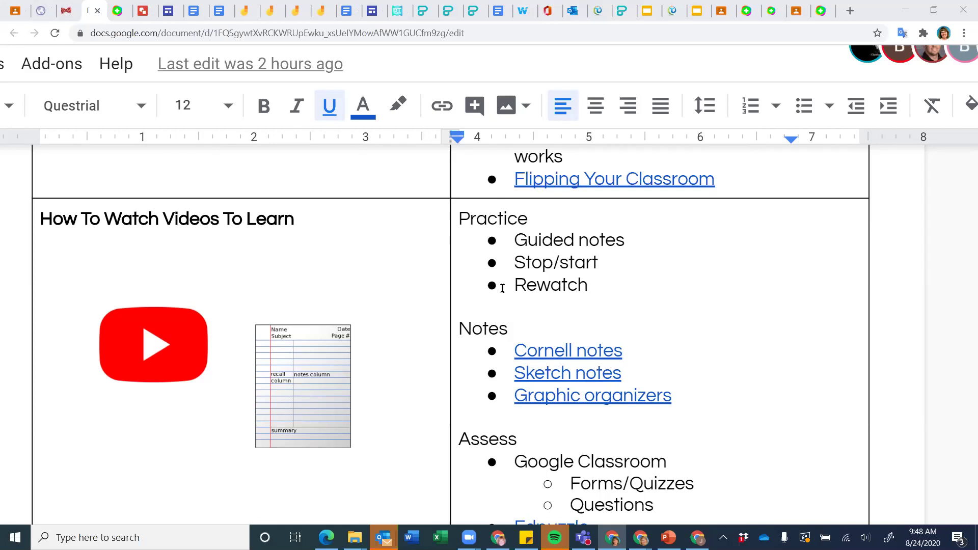
{"action": "scroll", "coordinate": [503, 286], "scroll_direction": "down", "scroll_amount": 1}
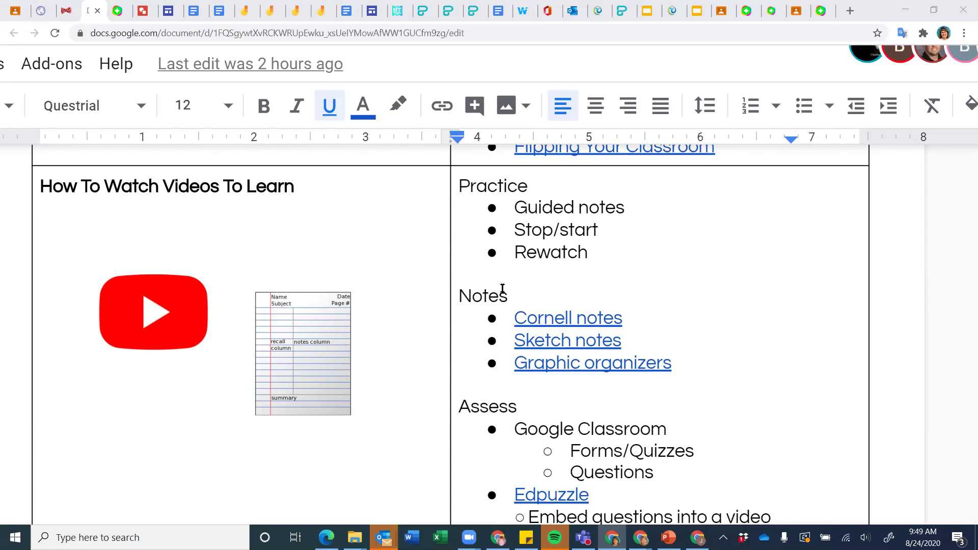
{"action": "scroll", "coordinate": [502, 289], "scroll_direction": "down", "scroll_amount": 2}
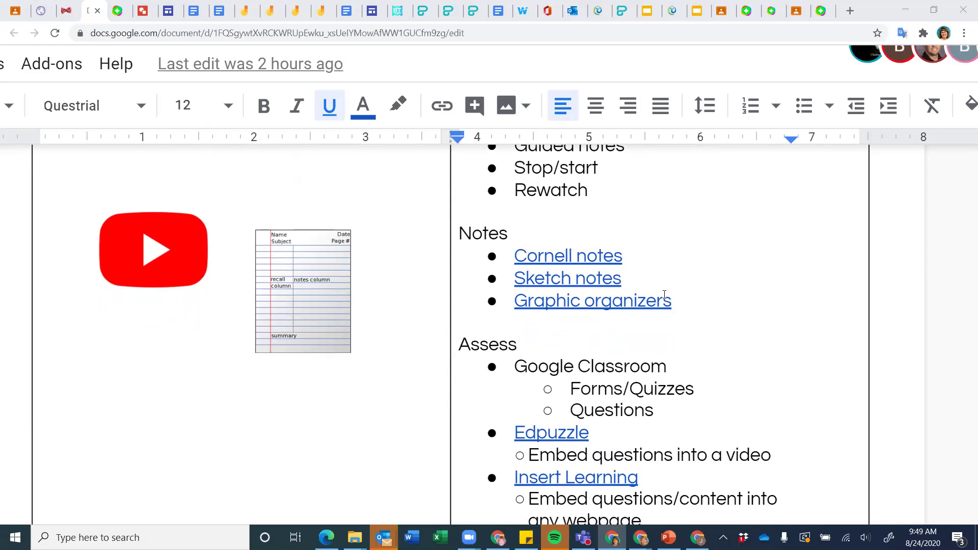
- Follow the Cornell notes link, then open its Cornell Note-Taking System resource PDF
{"action": "left_click", "coordinate": [559, 257]}
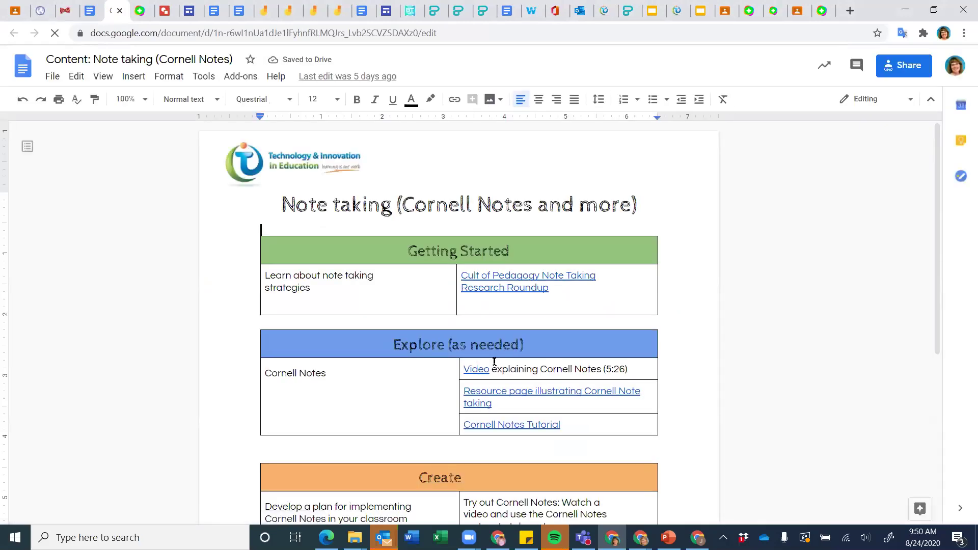
{"action": "scroll", "coordinate": [353, 428], "scroll_direction": "down", "scroll_amount": 1}
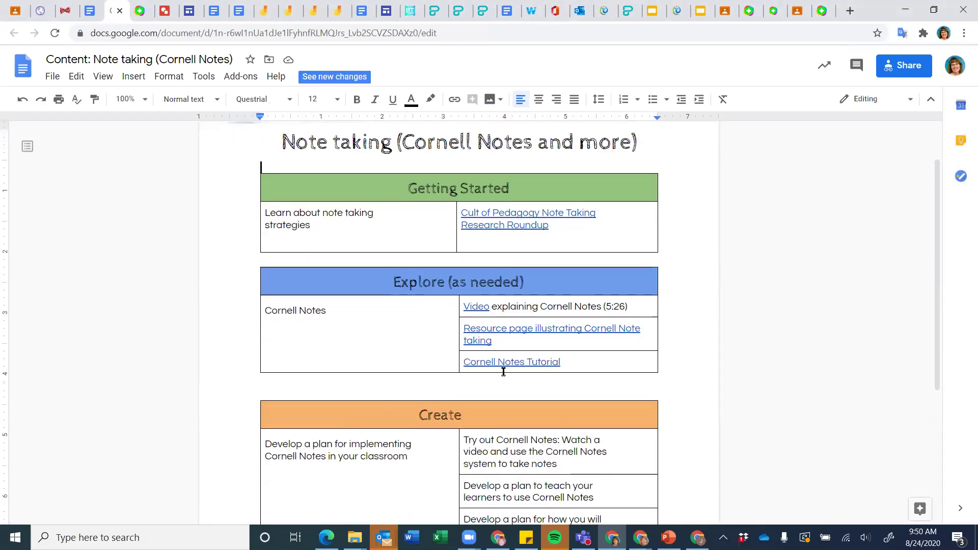
{"action": "left_click", "coordinate": [475, 330]}
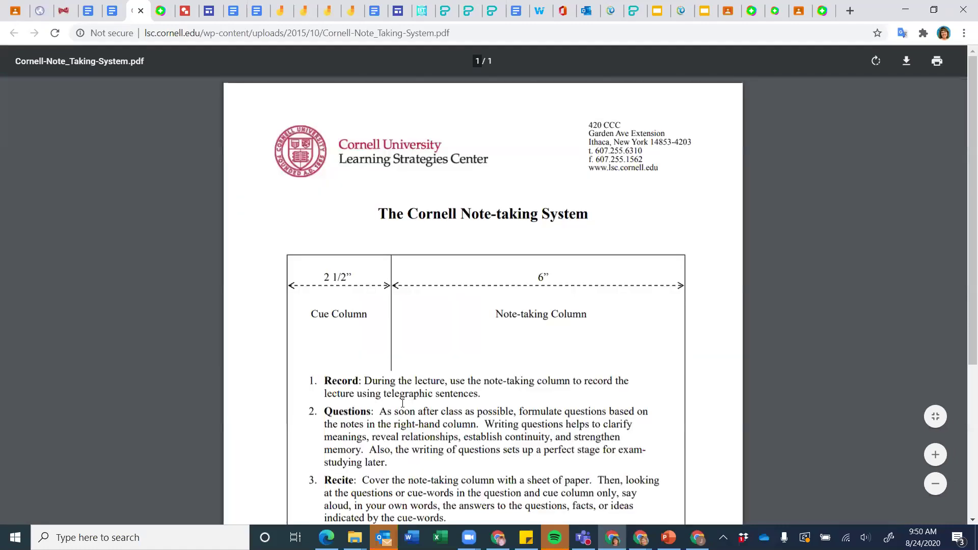
{"action": "scroll", "coordinate": [480, 412], "scroll_direction": "down", "scroll_amount": 1}
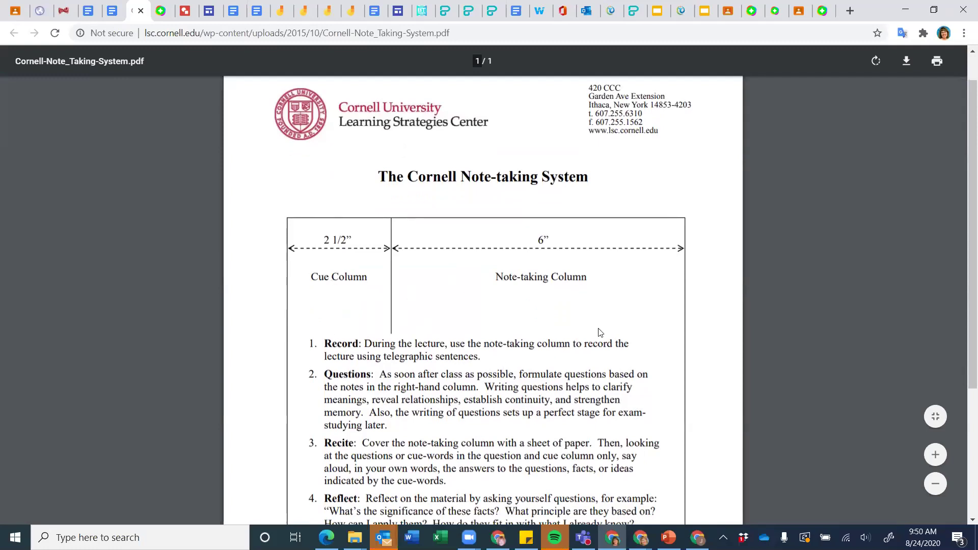
{"action": "scroll", "coordinate": [523, 365], "scroll_direction": "down", "scroll_amount": 4}
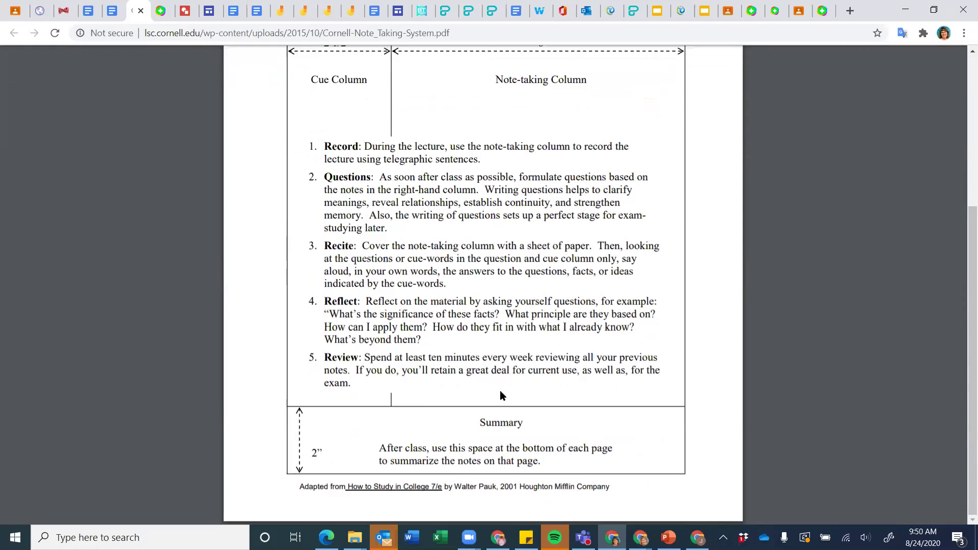
{"action": "scroll", "coordinate": [451, 315], "scroll_direction": "up", "scroll_amount": 2}
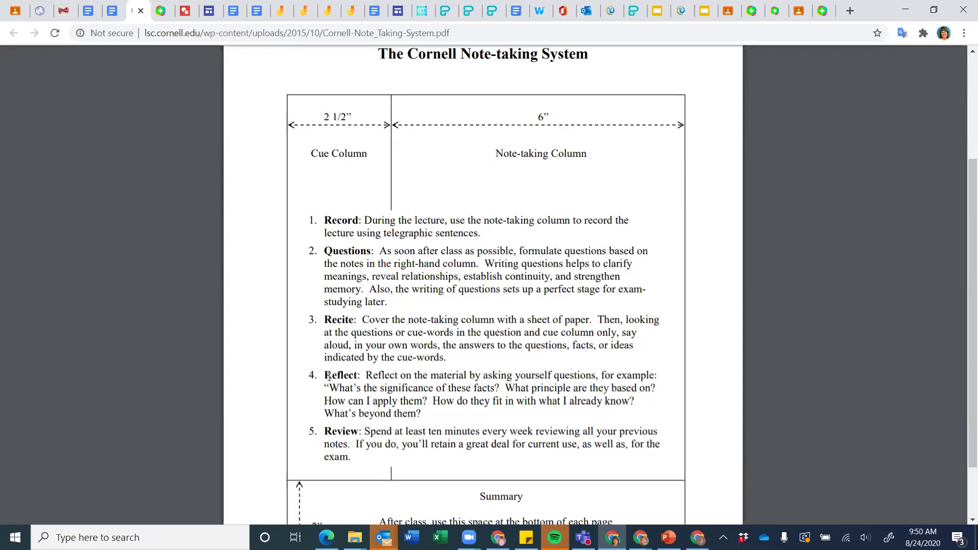
{"action": "scroll", "coordinate": [328, 376], "scroll_direction": "down", "scroll_amount": 3}
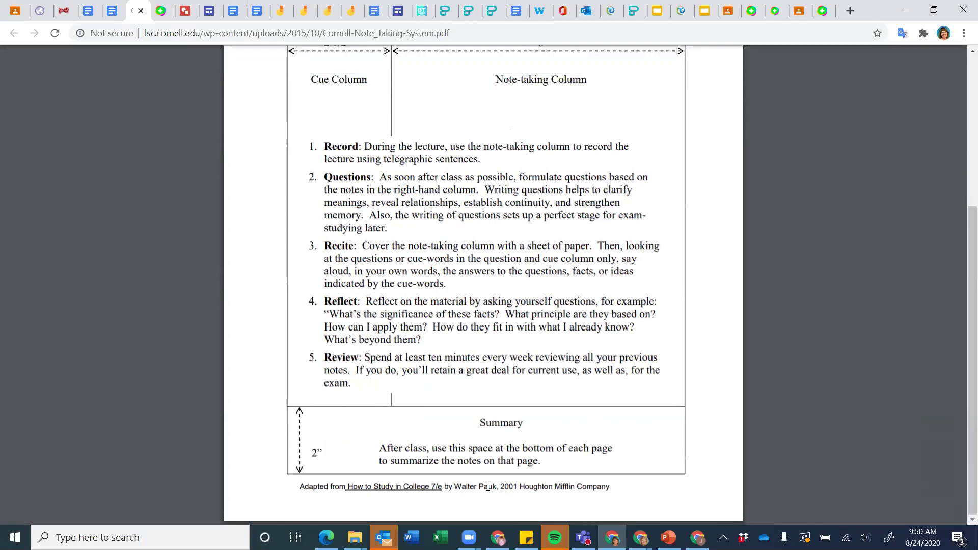
{"action": "scroll", "coordinate": [480, 412], "scroll_direction": "up", "scroll_amount": 3}
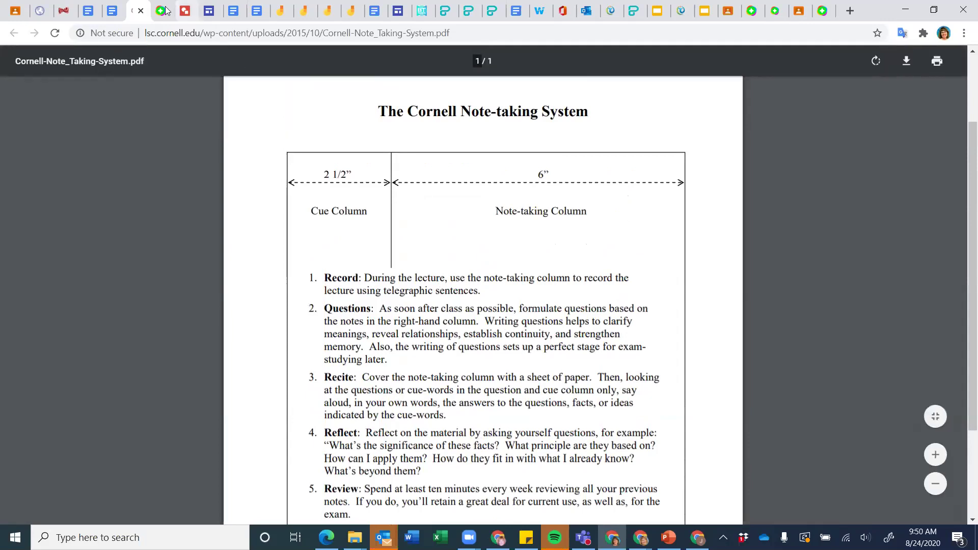
- Close the Cornell PDF and Cornell Notes tabs, then follow Best Practices' Graphic organizers link
{"action": "left_click", "coordinate": [141, 10]}
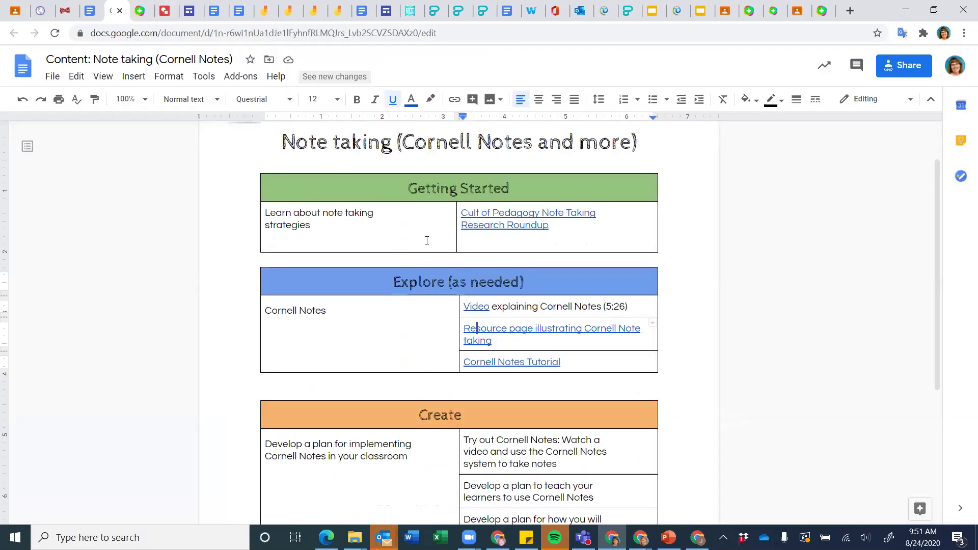
{"action": "scroll", "coordinate": [440, 280], "scroll_direction": "down", "scroll_amount": 1}
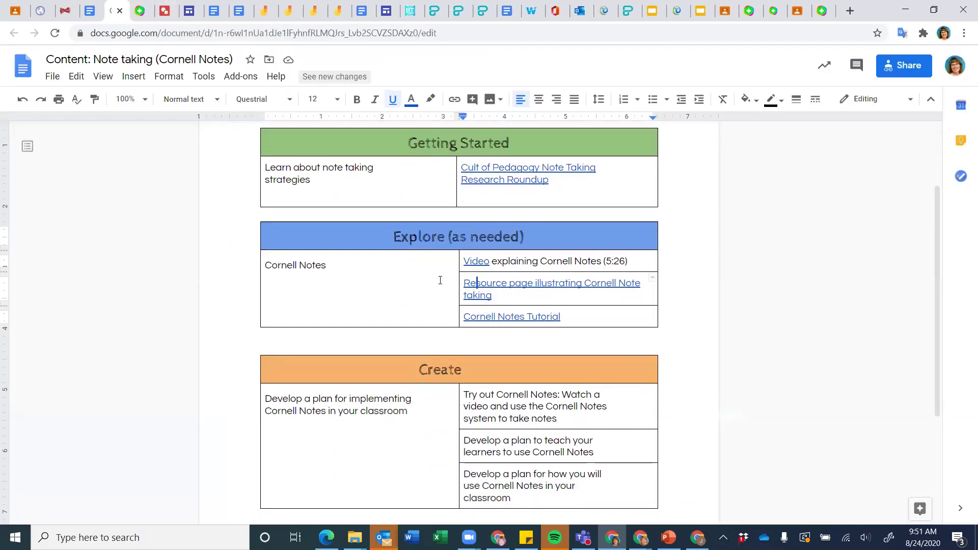
{"action": "scroll", "coordinate": [440, 280], "scroll_direction": "up", "scroll_amount": 2}
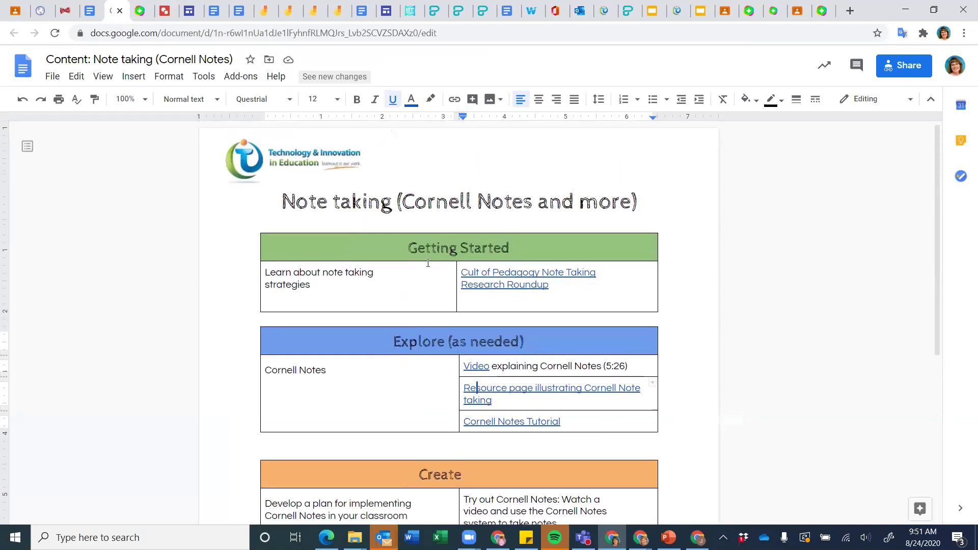
{"action": "left_click", "coordinate": [119, 13]}
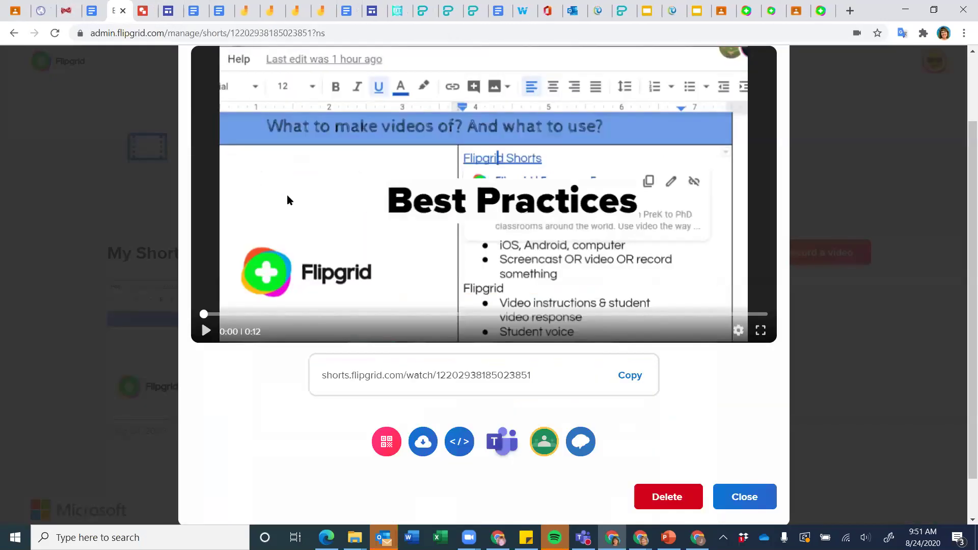
{"action": "left_click", "coordinate": [91, 11]}
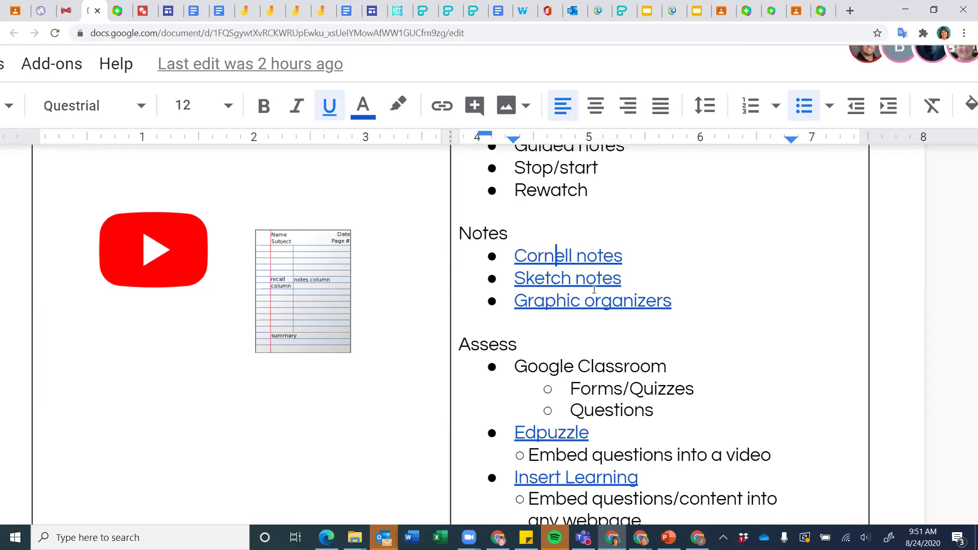
{"action": "left_click", "coordinate": [534, 305]}
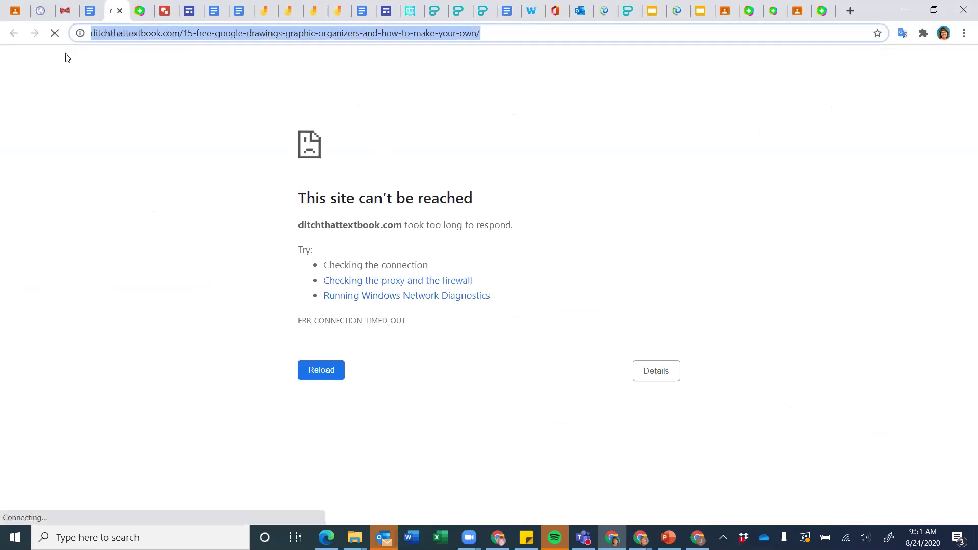
- Stop and reload the timed-out Graphic organizers page, then return to the Best Practices document
{"action": "left_click", "coordinate": [55, 34]}
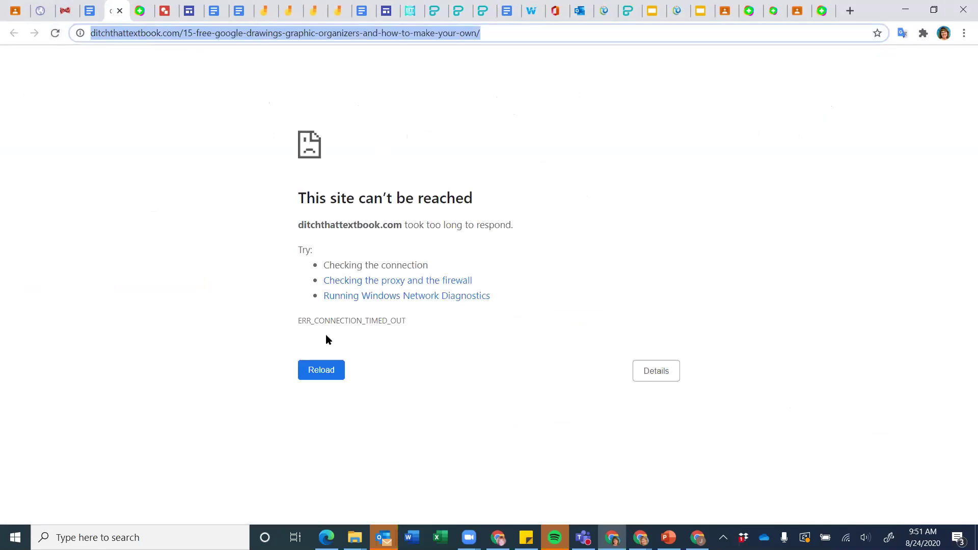
{"action": "left_click", "coordinate": [329, 370]}
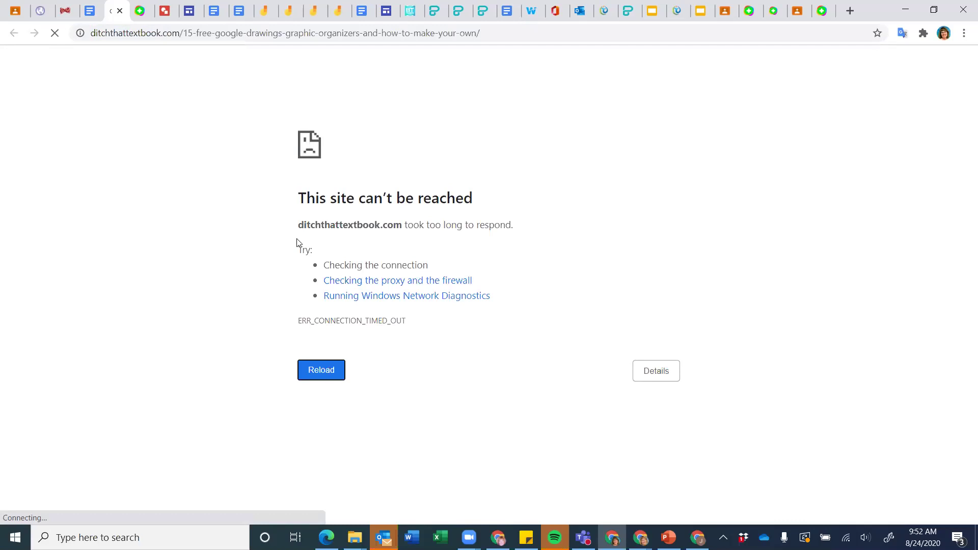
{"action": "left_click", "coordinate": [85, 16]}
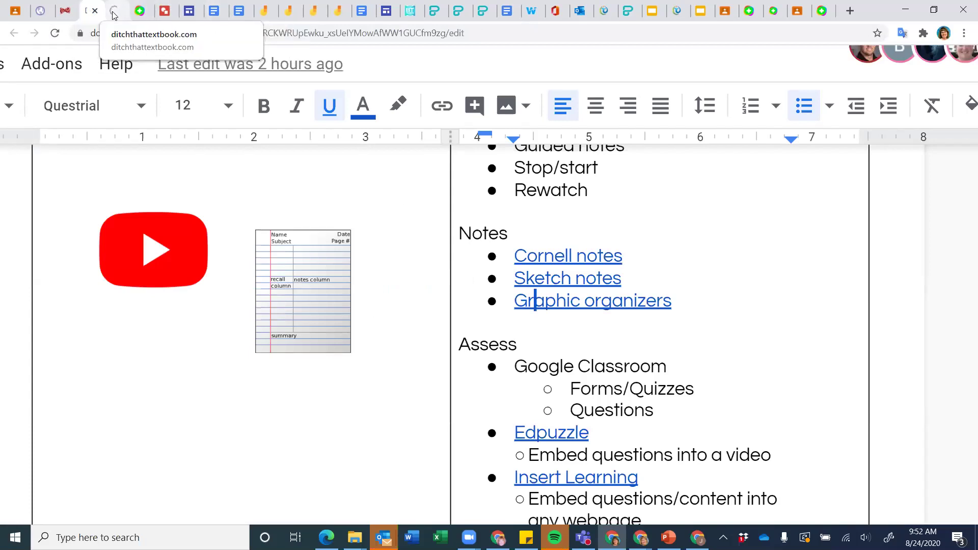
{"action": "scroll", "coordinate": [603, 335], "scroll_direction": "down", "scroll_amount": 3}
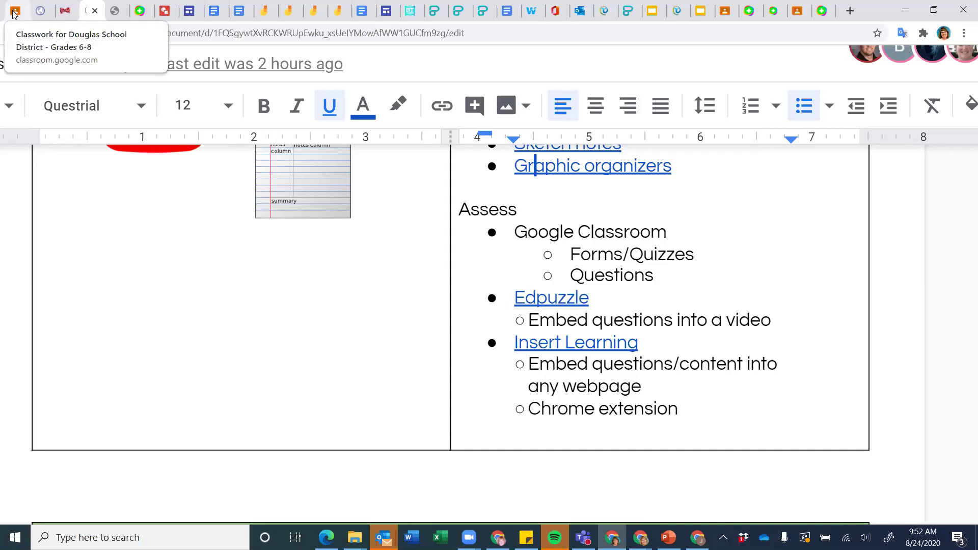
- Return to the Classroom Classwork page, close class comments, and start a new Question post
{"action": "left_click", "coordinate": [29, 19]}
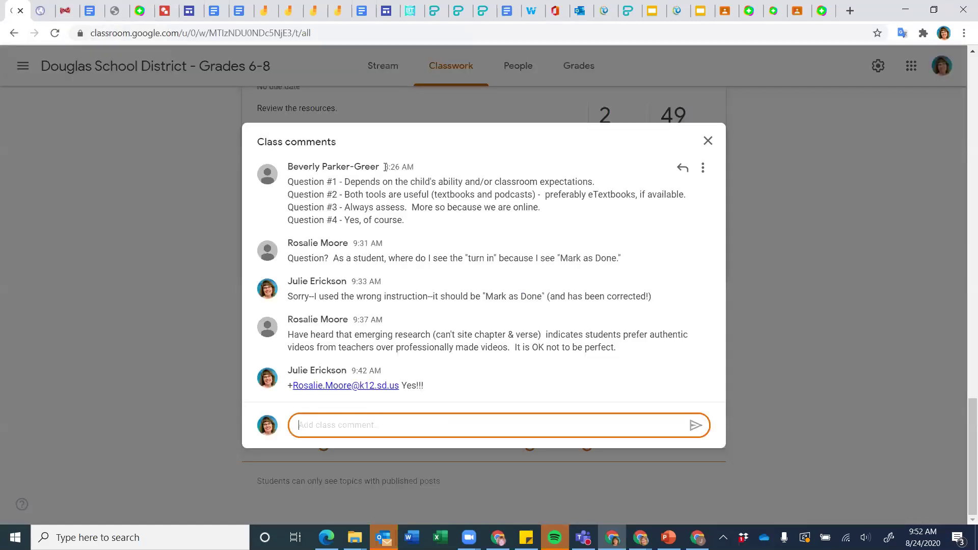
{"action": "left_click", "coordinate": [708, 141]}
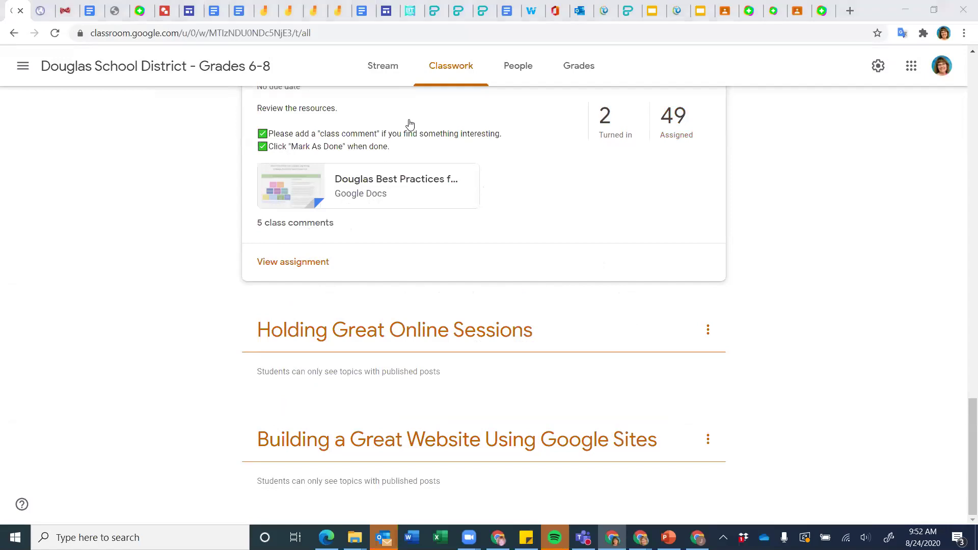
{"action": "scroll", "coordinate": [272, 123], "scroll_direction": "up", "scroll_amount": 20}
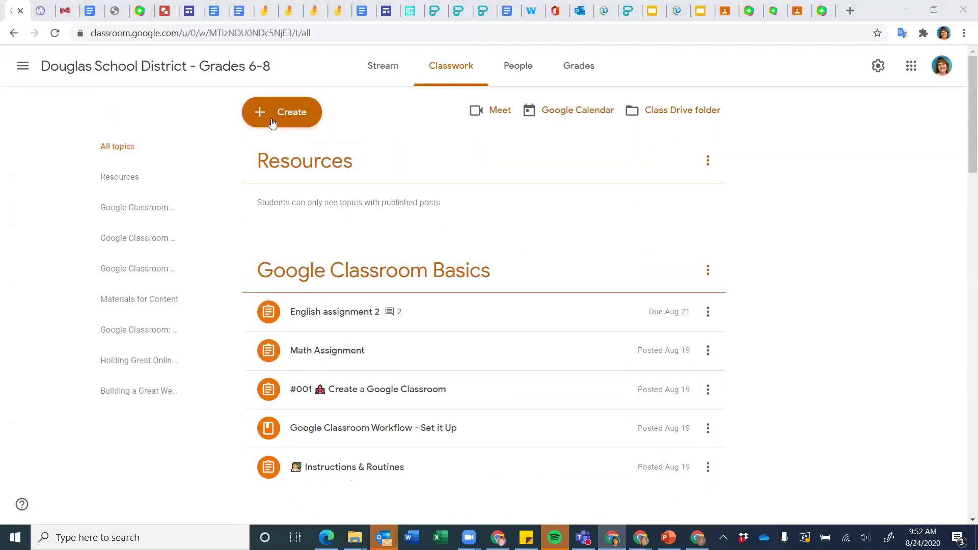
{"action": "left_click", "coordinate": [272, 124]}
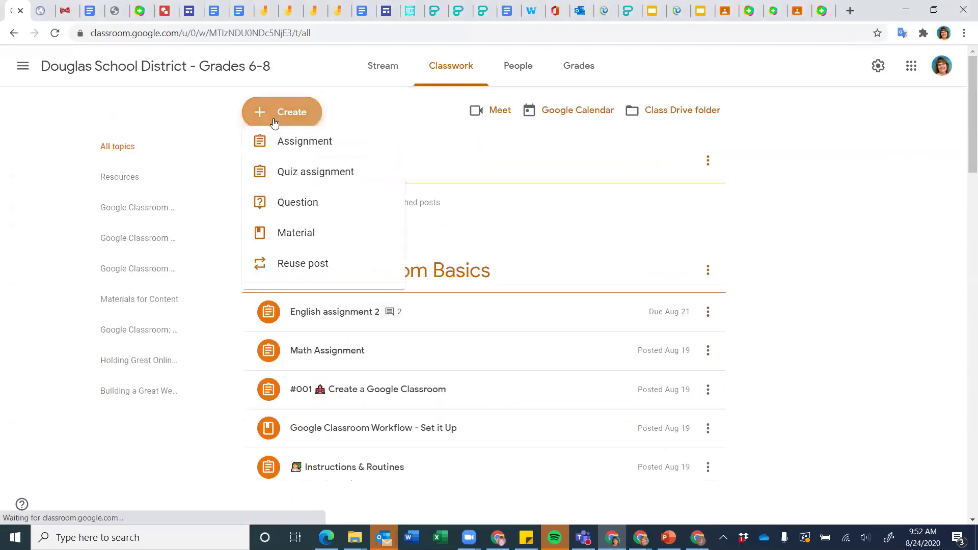
{"action": "left_click", "coordinate": [292, 216]}
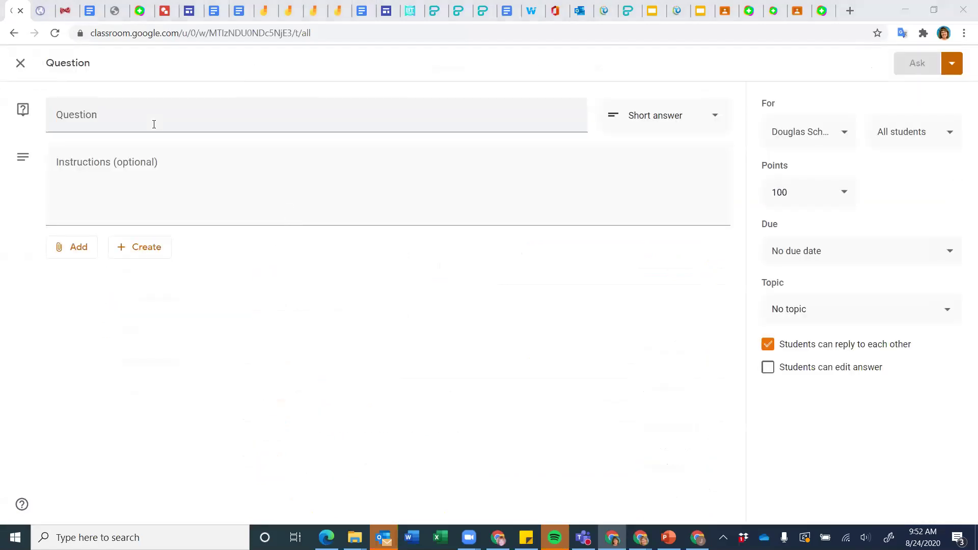
- Enter 'What was the main point of the video?' with instructions to respond and reply to two classmates
{"action": "type", "text": "What"}
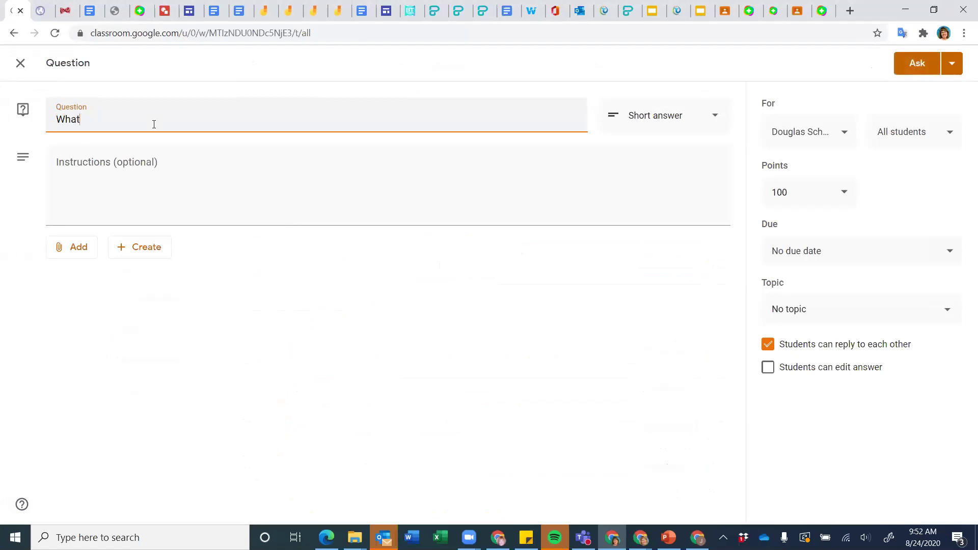
{"action": "type", "text": " was thhe main point of the video?"}
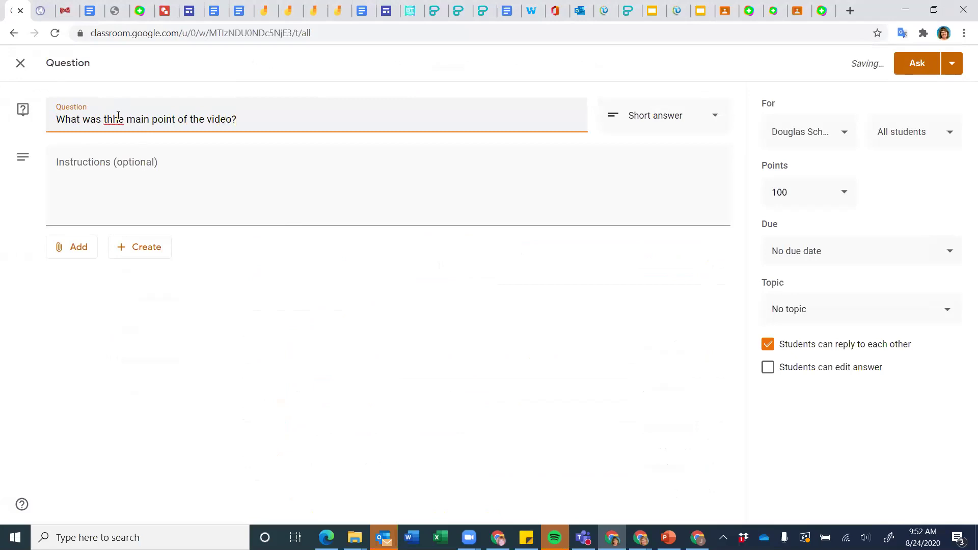
{"action": "double_click", "coordinate": [114, 119]}
{"action": "type", "text": "the"}
{"action": "left_click", "coordinate": [111, 198]}
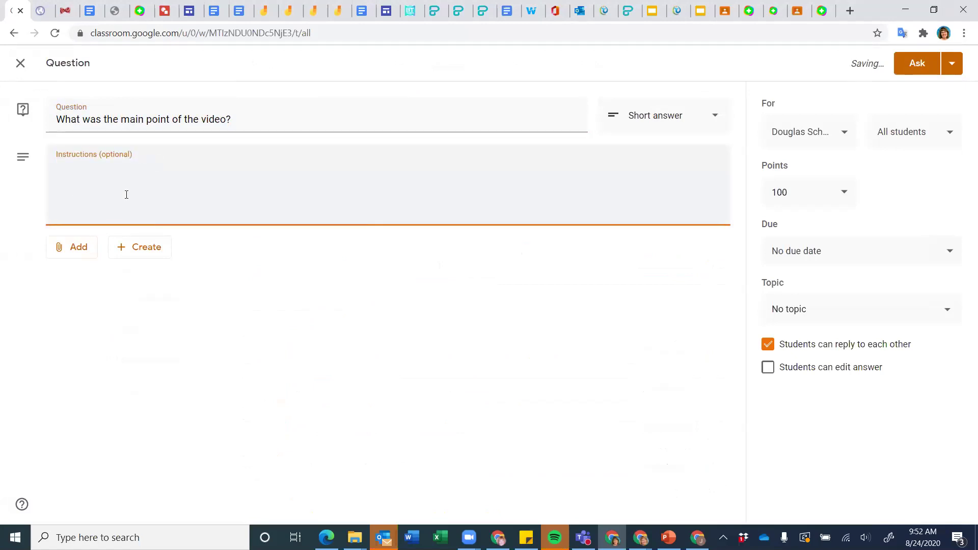
{"action": "type", "text": "respond to the question"}
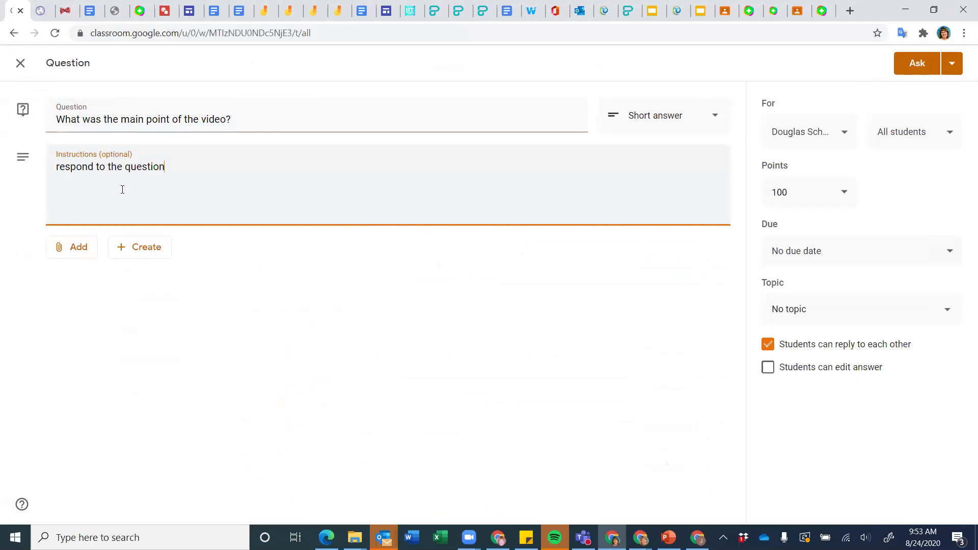
{"action": "type", "text": " and then respond to "}
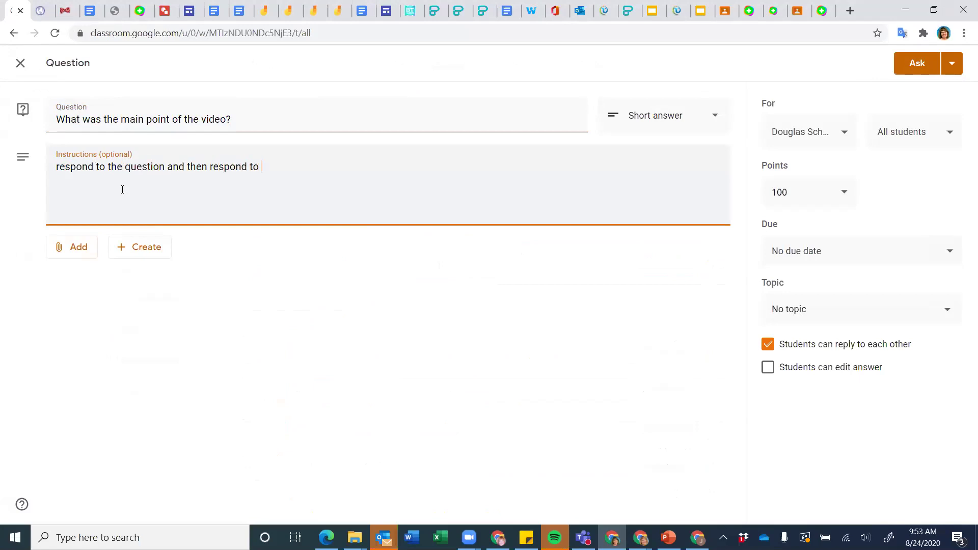
{"action": "type", "text": "two classmates."}
- Search YouTube for 'google classroom' and attach the Getting Started with Google Classroom video
{"action": "left_click", "coordinate": [77, 253]}
{"action": "left_click", "coordinate": [86, 337]}
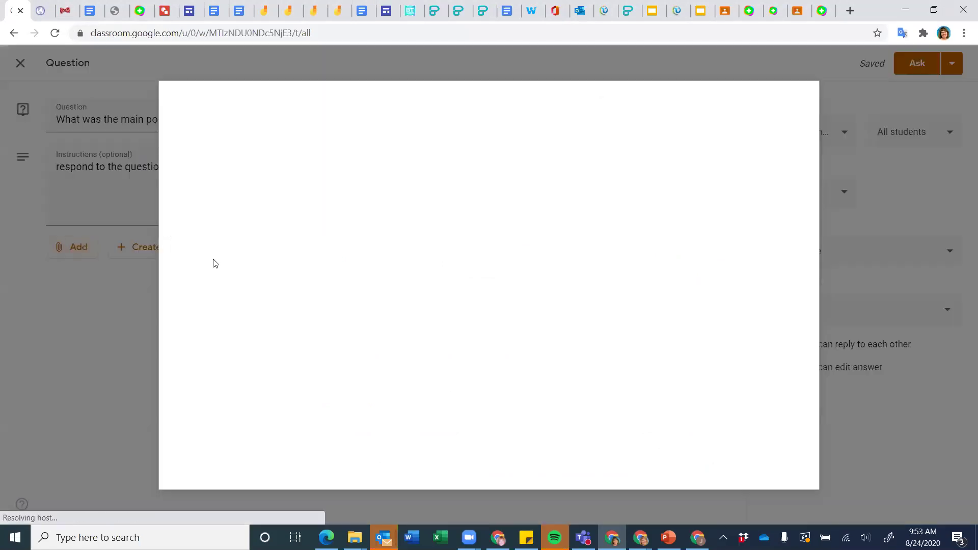
{"action": "left_click", "coordinate": [267, 176]}
{"action": "type", "text": "googl"}
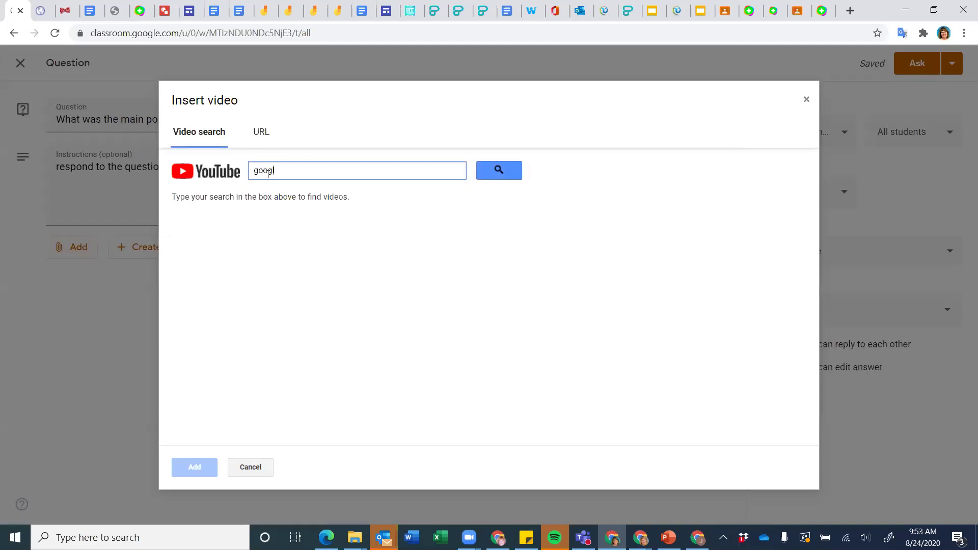
{"action": "type", "text": "e classroom"}
{"action": "key", "text": "Return"}
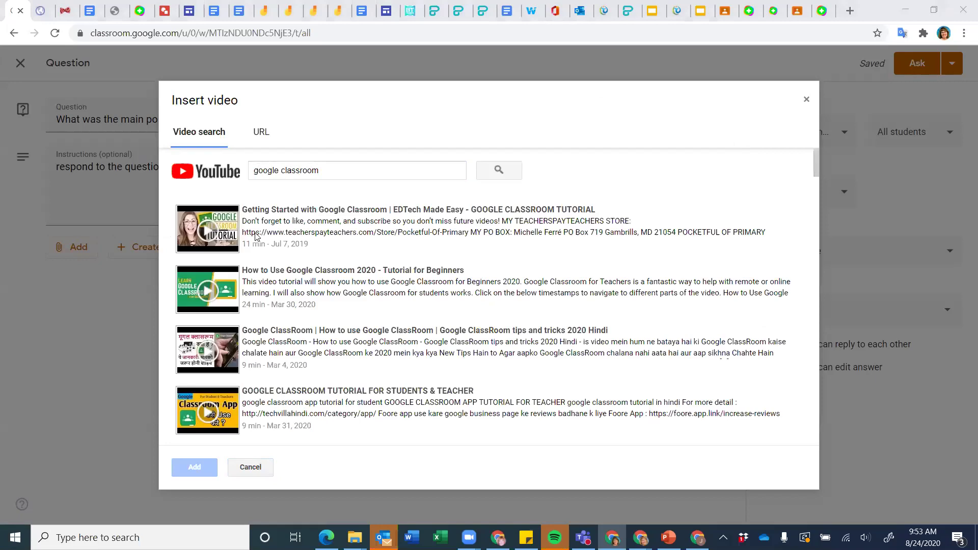
{"action": "left_click", "coordinate": [303, 241]}
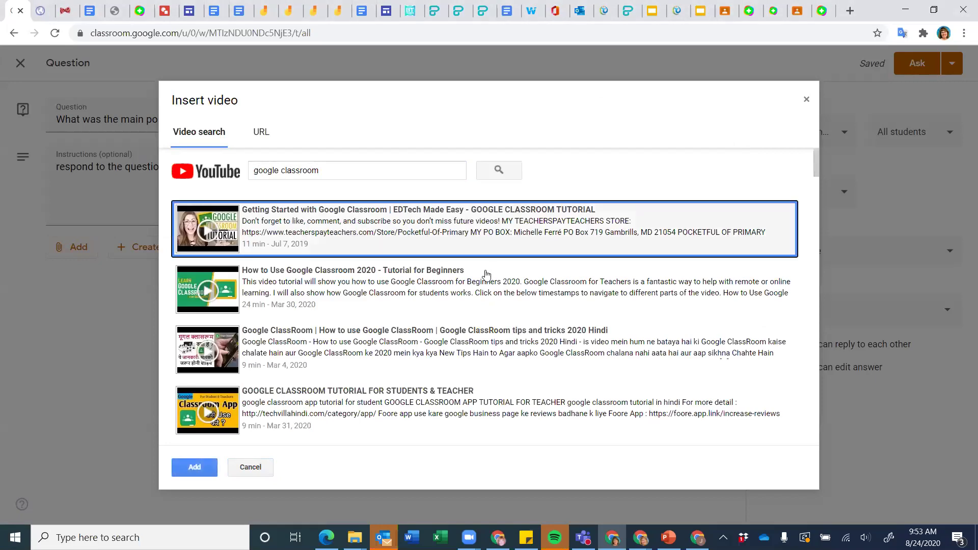
{"action": "left_click", "coordinate": [207, 467]}
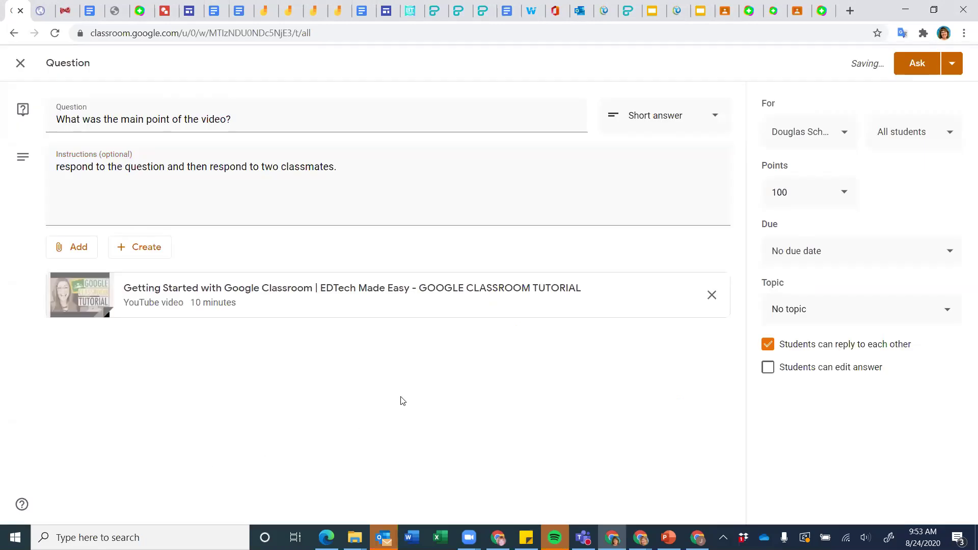
- Prefix the instructions with 'Watch the video &' and keep the answer type Short answer
{"action": "left_click", "coordinate": [57, 167]}
{"action": "type", "text": "Watch t"}
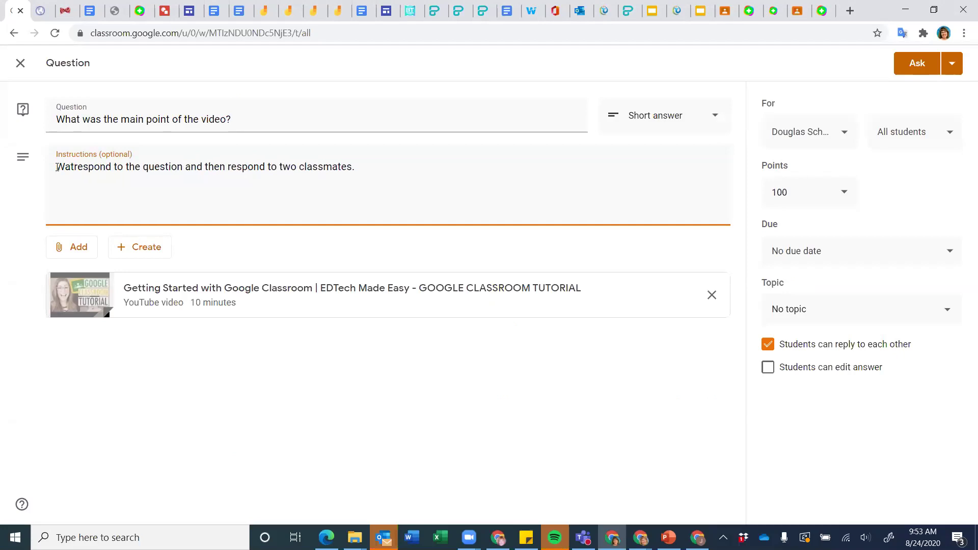
{"action": "type", "text": "he video &"}
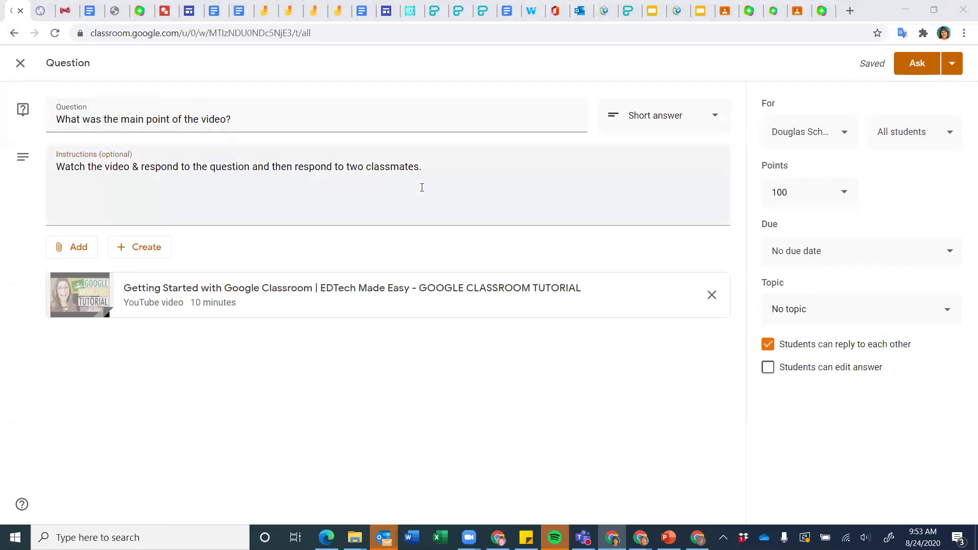
{"action": "left_click", "coordinate": [710, 121]}
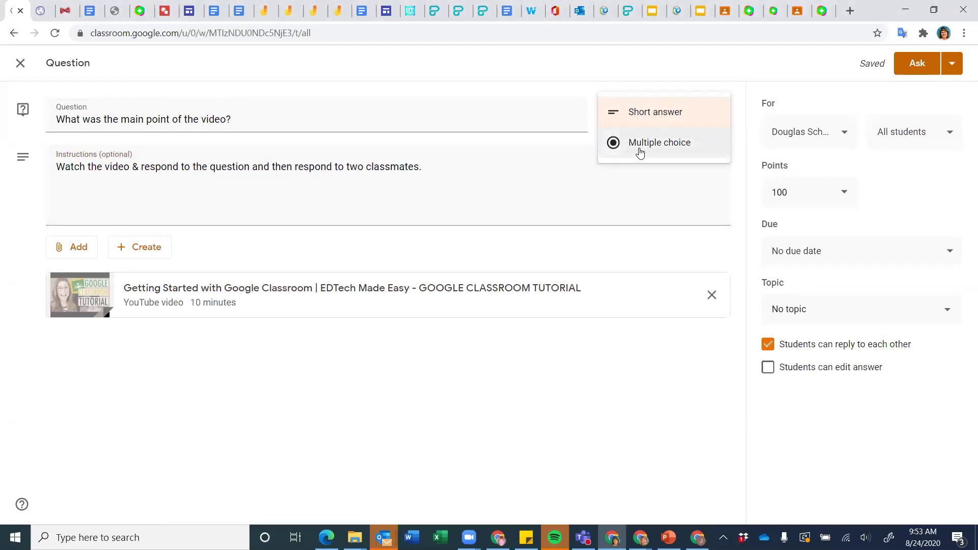
{"action": "left_click", "coordinate": [648, 121]}
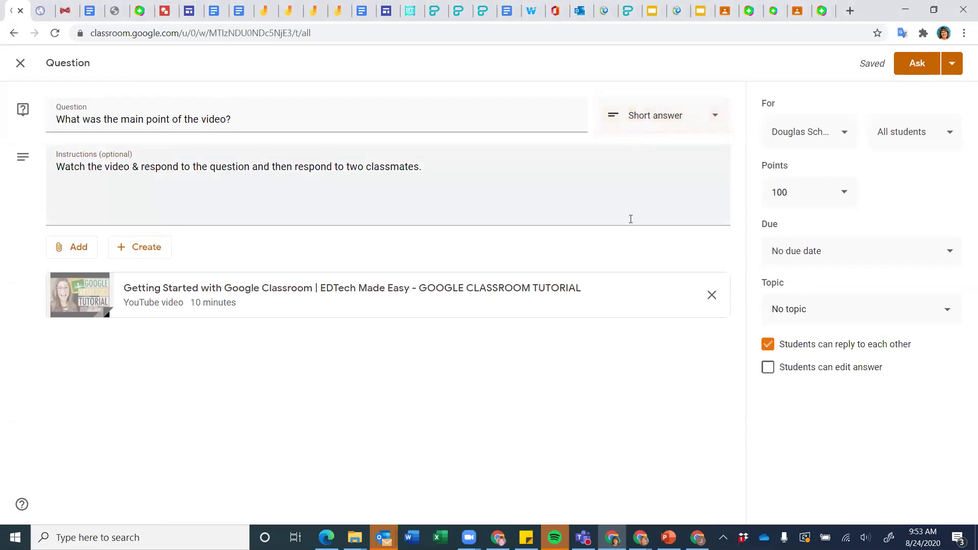
- Make the question Ungraded and file it under the 'Google Classroom: Blended Options' topic
{"action": "left_click", "coordinate": [842, 197]}
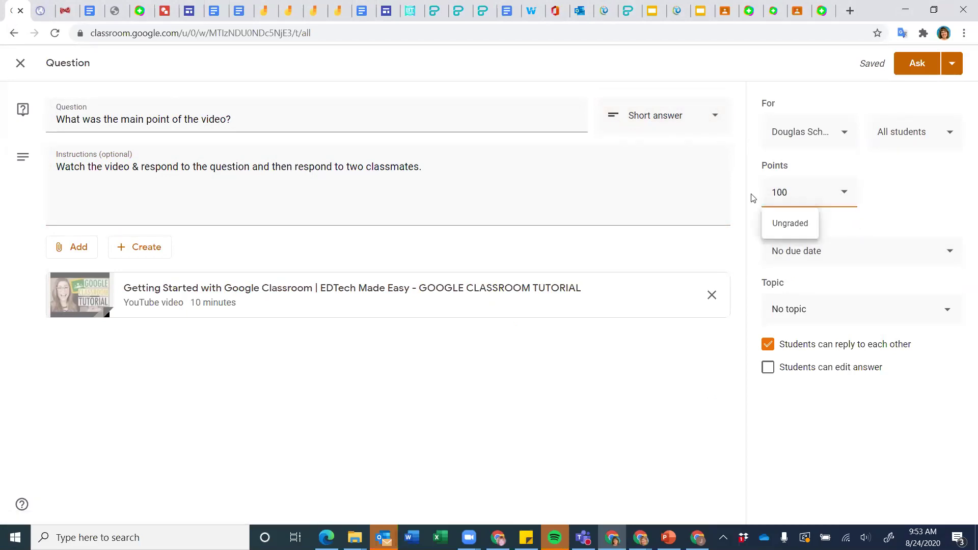
{"action": "left_click", "coordinate": [798, 225]}
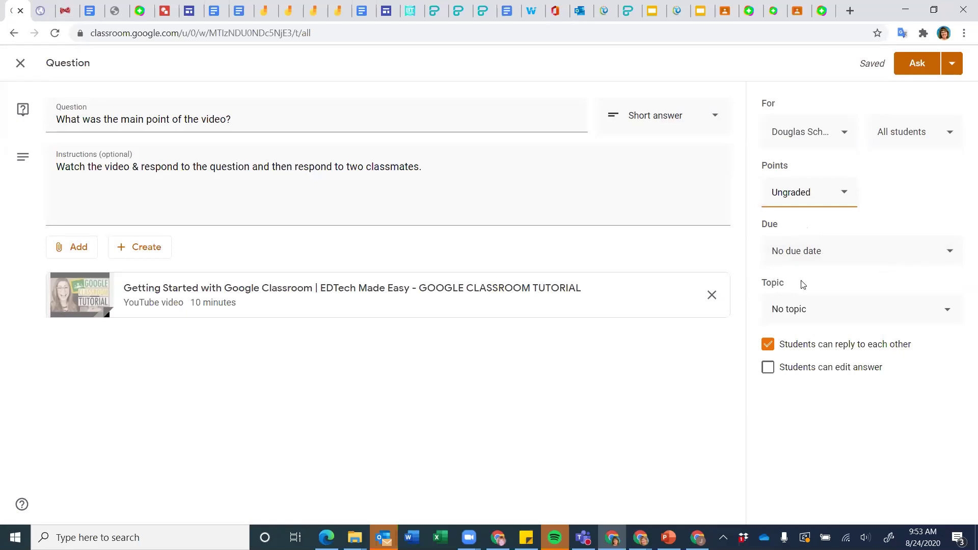
{"action": "left_click", "coordinate": [950, 315]}
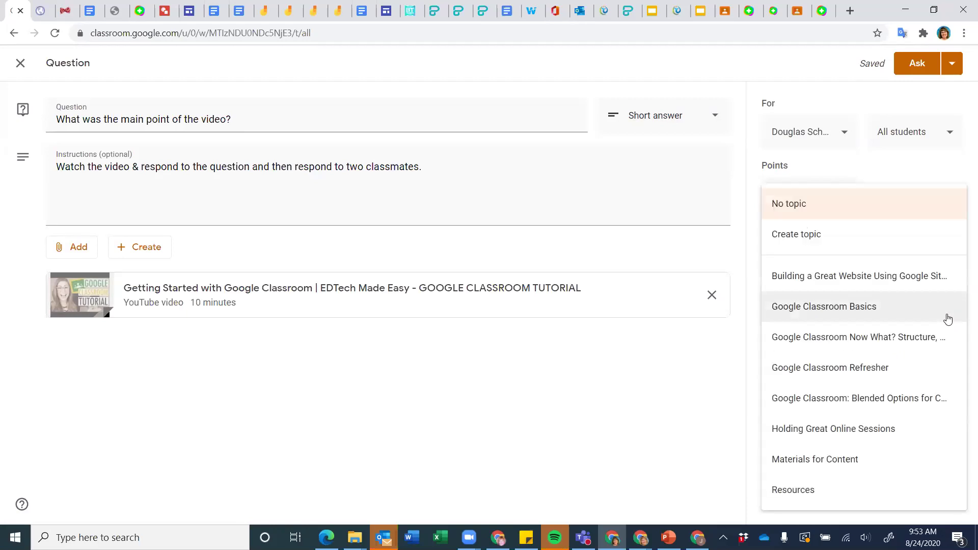
{"action": "right_click", "coordinate": [862, 403]}
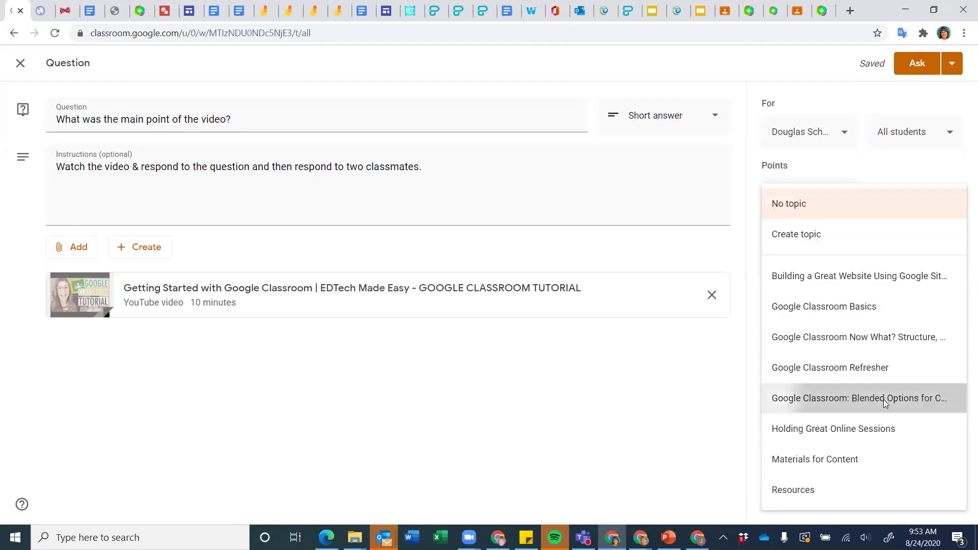
{"action": "left_click", "coordinate": [681, 349]}
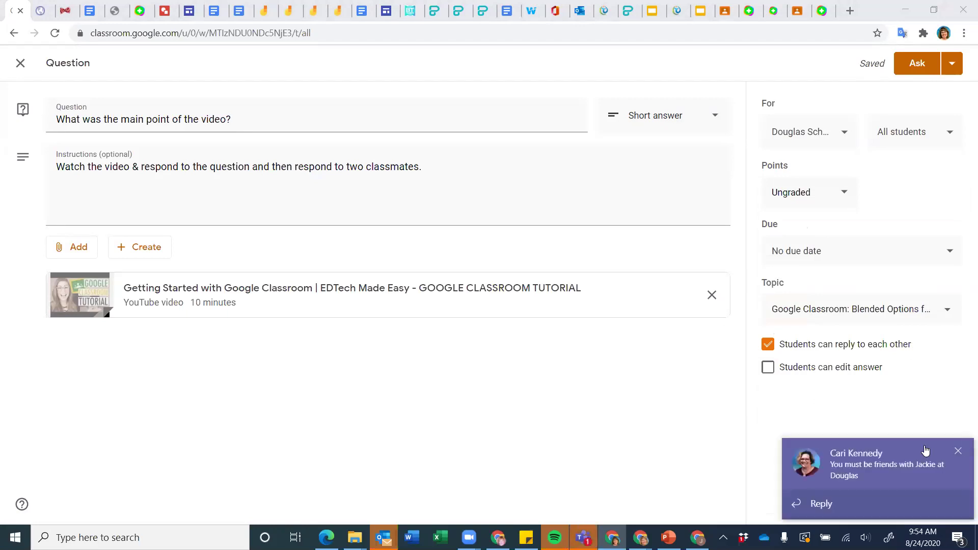
{"action": "left_click", "coordinate": [958, 452]}
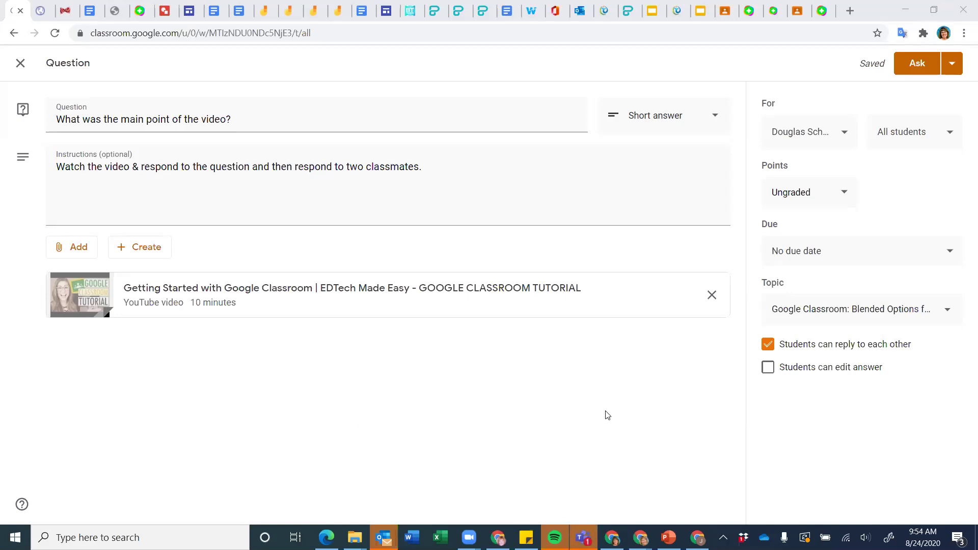
- Post the question with Ask, then copy its link from the question's options menu
{"action": "left_click", "coordinate": [916, 66]}
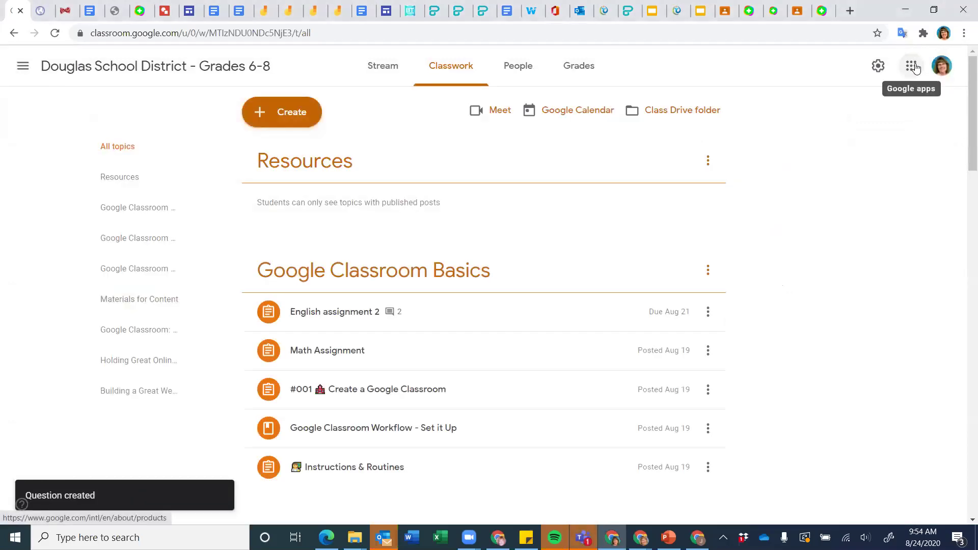
{"action": "scroll", "coordinate": [531, 191], "scroll_direction": "down", "scroll_amount": 2}
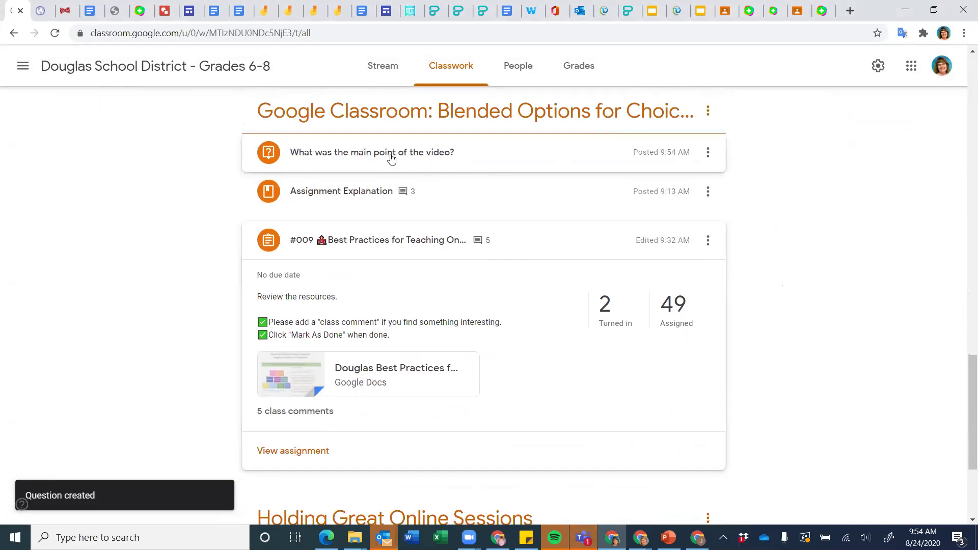
{"action": "left_click", "coordinate": [707, 152]}
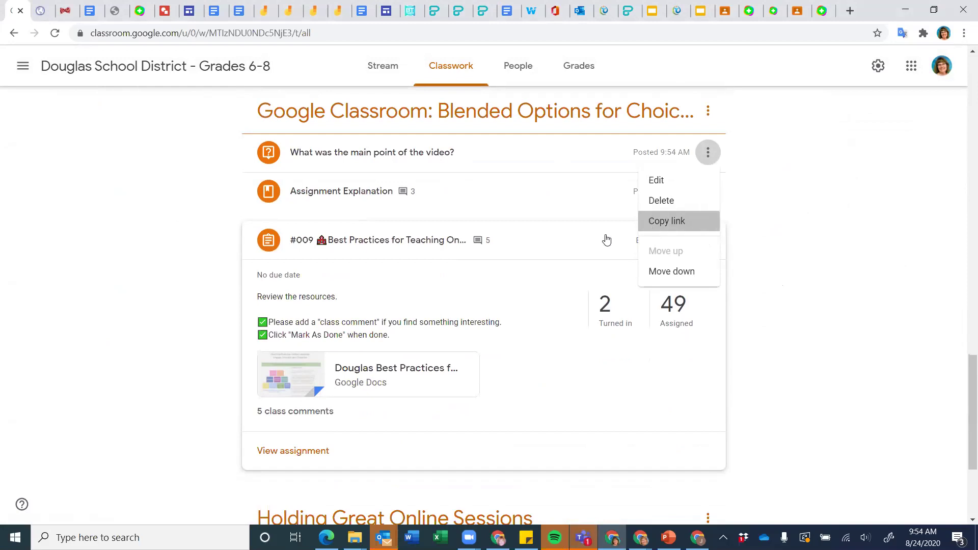
{"action": "key", "text": "Return"}
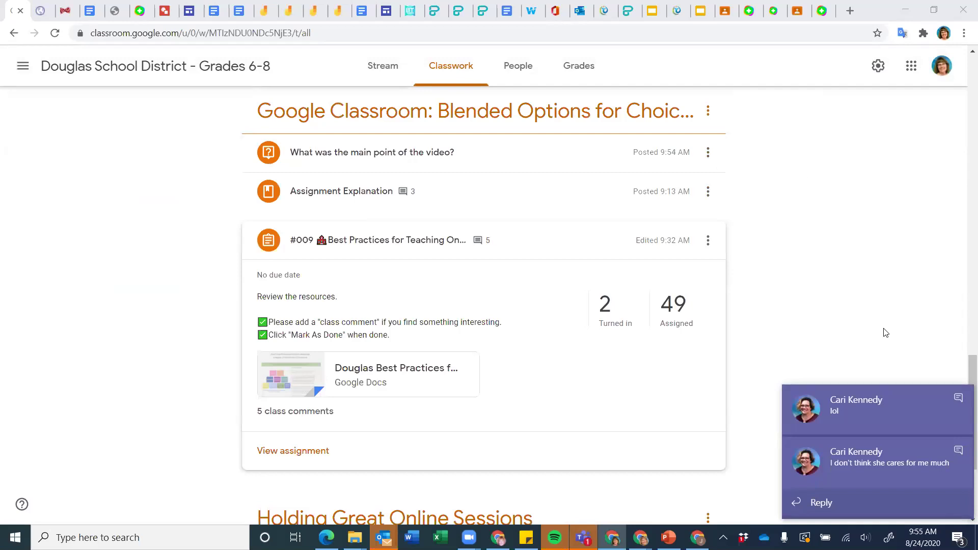
- Dismiss both Teams chat notifications to reveal the student's Classwork page
{"action": "left_click", "coordinate": [958, 399]}
{"action": "left_click", "coordinate": [959, 451]}
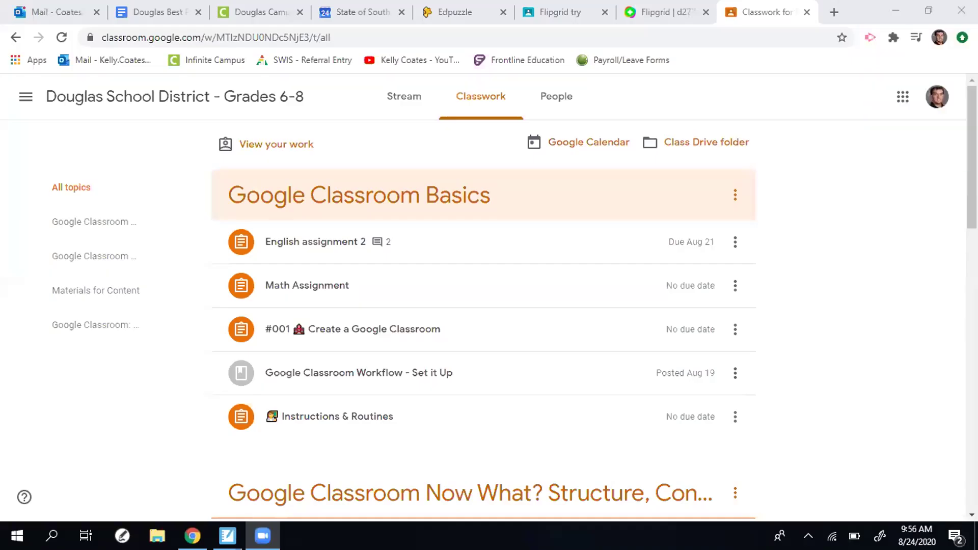
- Scroll to Blended Options and open the 'What was the main point of the video?' question page
{"action": "scroll", "coordinate": [511, 236], "scroll_direction": "down", "scroll_amount": 5}
{"action": "scroll", "coordinate": [432, 216], "scroll_direction": "up", "scroll_amount": 5}
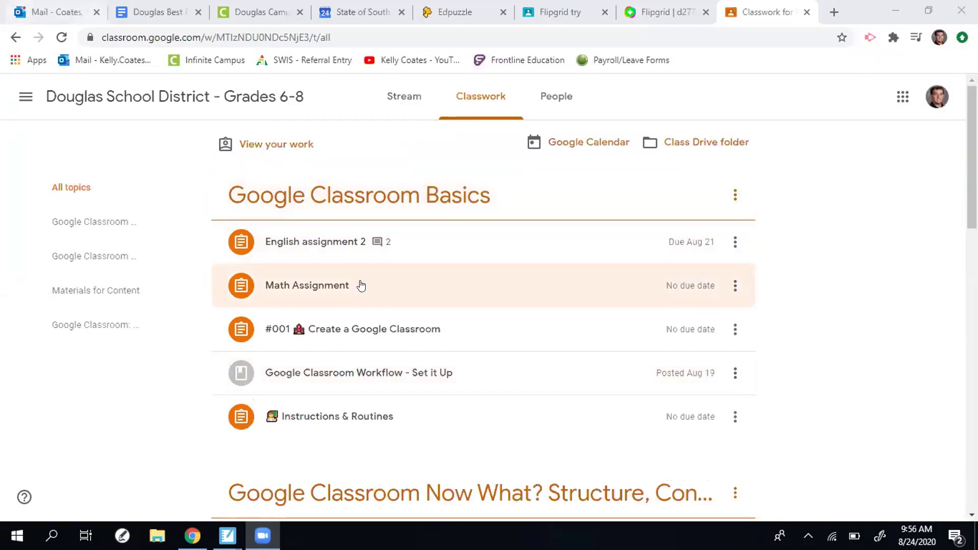
{"action": "scroll", "coordinate": [416, 280], "scroll_direction": "down", "scroll_amount": 5}
{"action": "scroll", "coordinate": [417, 281], "scroll_direction": "down", "scroll_amount": 10}
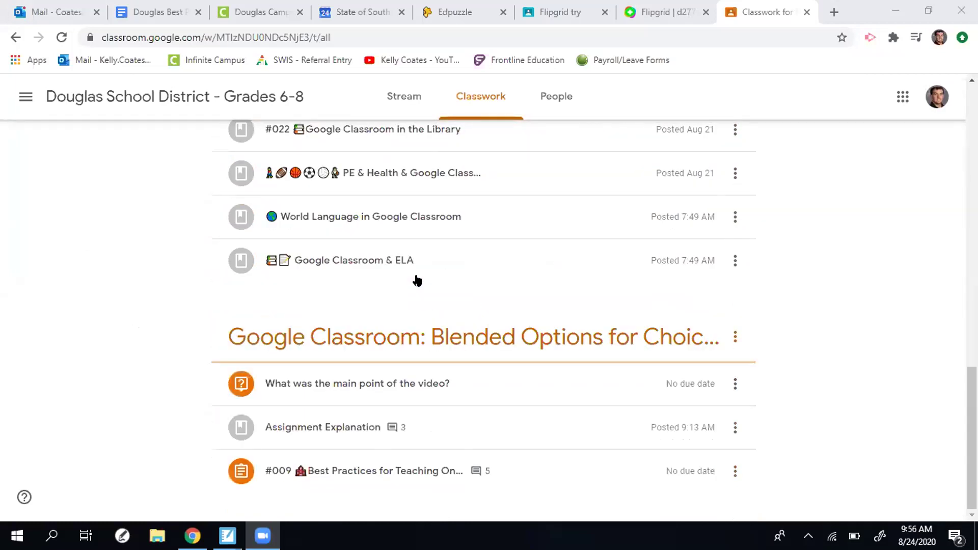
{"action": "left_click", "coordinate": [399, 384]}
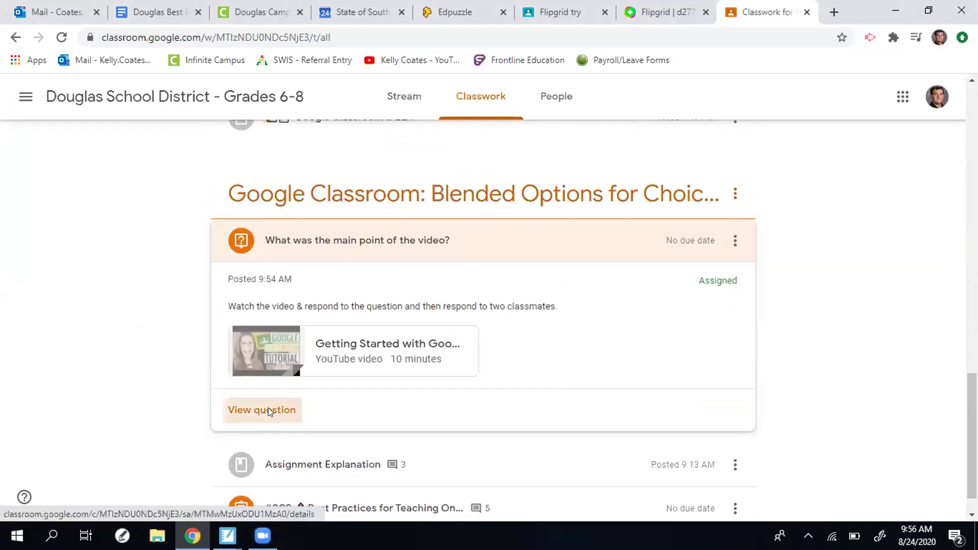
{"action": "left_click", "coordinate": [268, 411]}
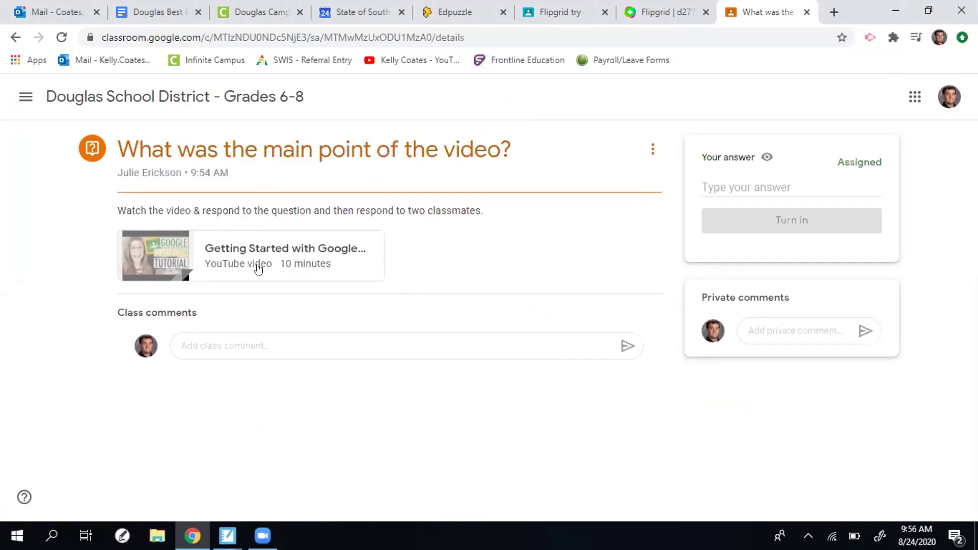
- Answer the video question with 'sdhf;lahsd;lskf' and confirm Turn in
{"action": "left_click", "coordinate": [736, 189]}
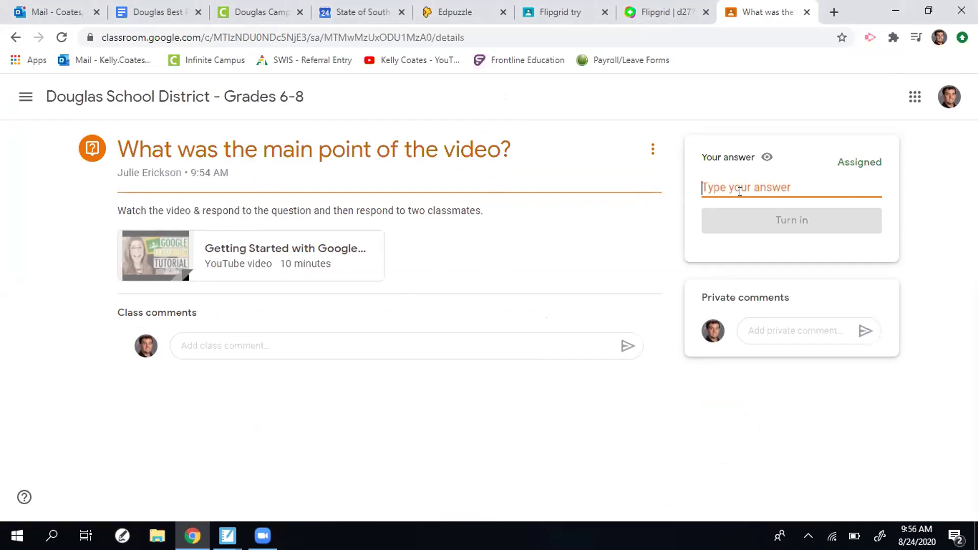
{"action": "type", "text": "sdhf;lahsd;lskf"}
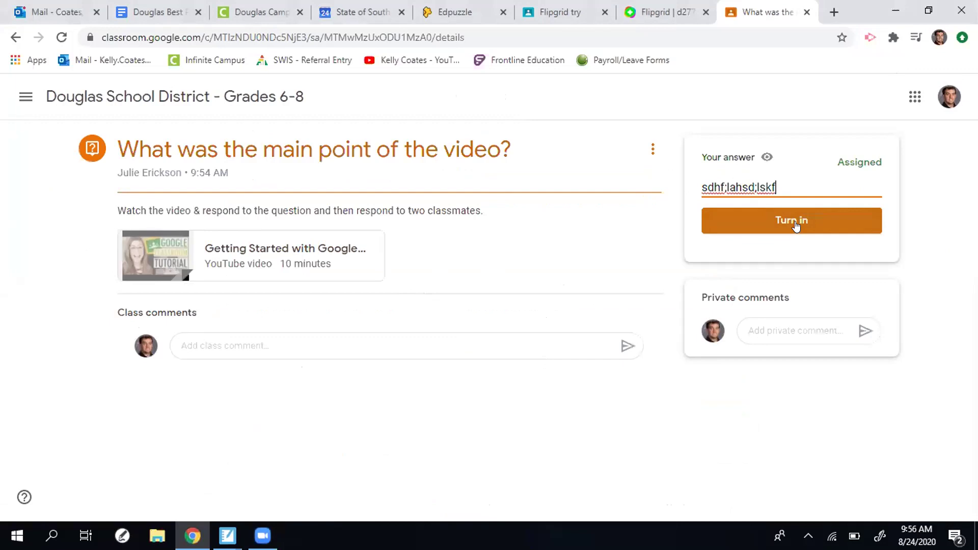
{"action": "left_click", "coordinate": [795, 224]}
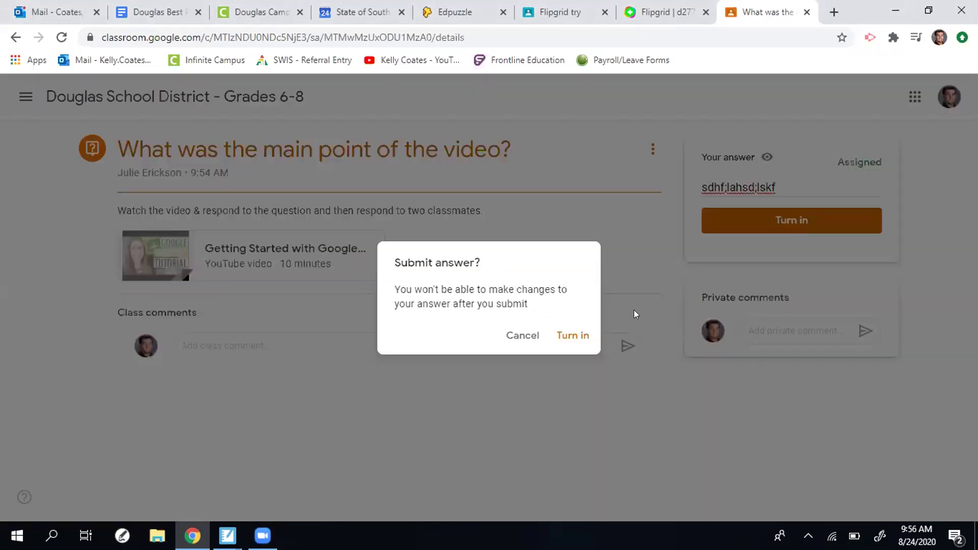
{"action": "left_click", "coordinate": [578, 337]}
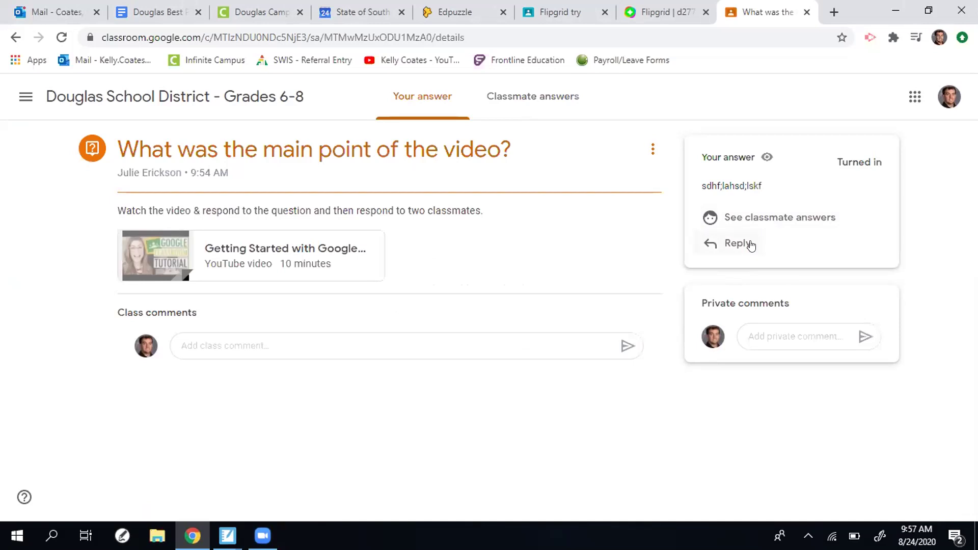
- View the Classmate answers tab, then go back to the question details
{"action": "left_click", "coordinate": [515, 96]}
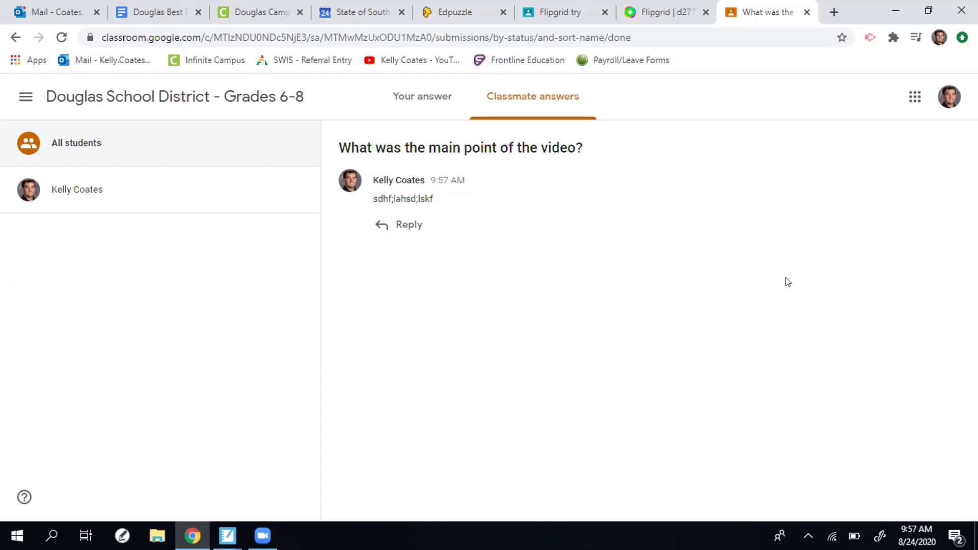
{"action": "left_click", "coordinate": [16, 38]}
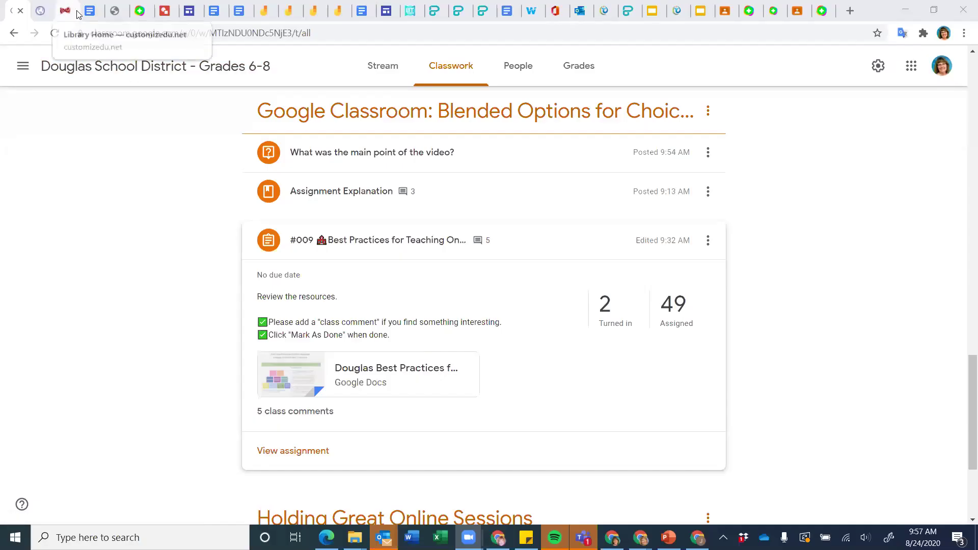
- Switch to the Best Practices for Online Learning Google Doc tab
{"action": "left_click", "coordinate": [91, 12]}
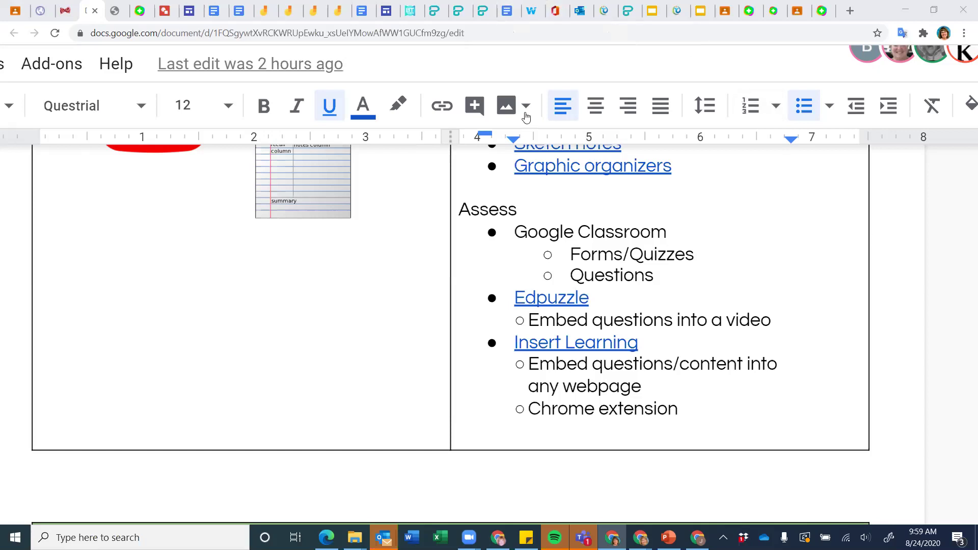
{"action": "scroll", "coordinate": [518, 254], "scroll_direction": "down", "scroll_amount": 8}
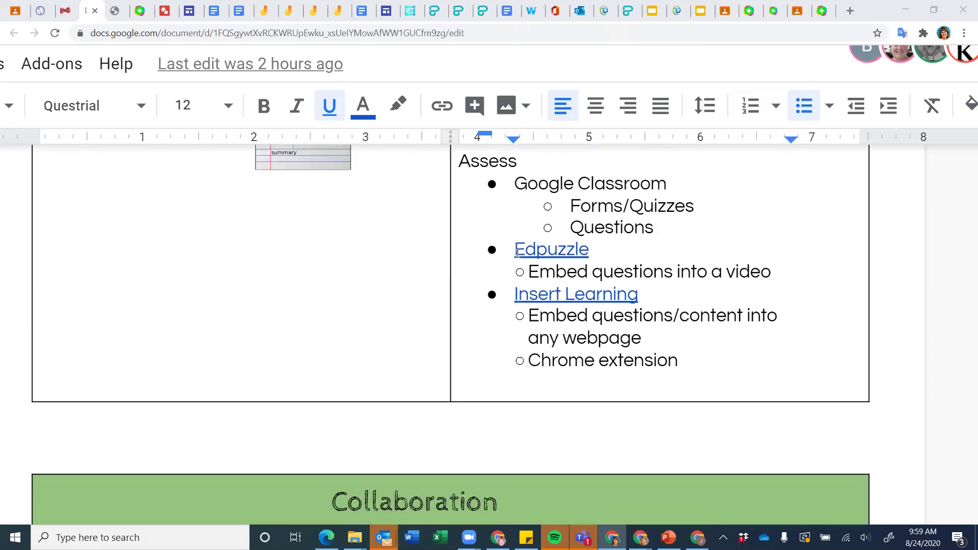
{"action": "scroll", "coordinate": [517, 254], "scroll_direction": "down", "scroll_amount": 7}
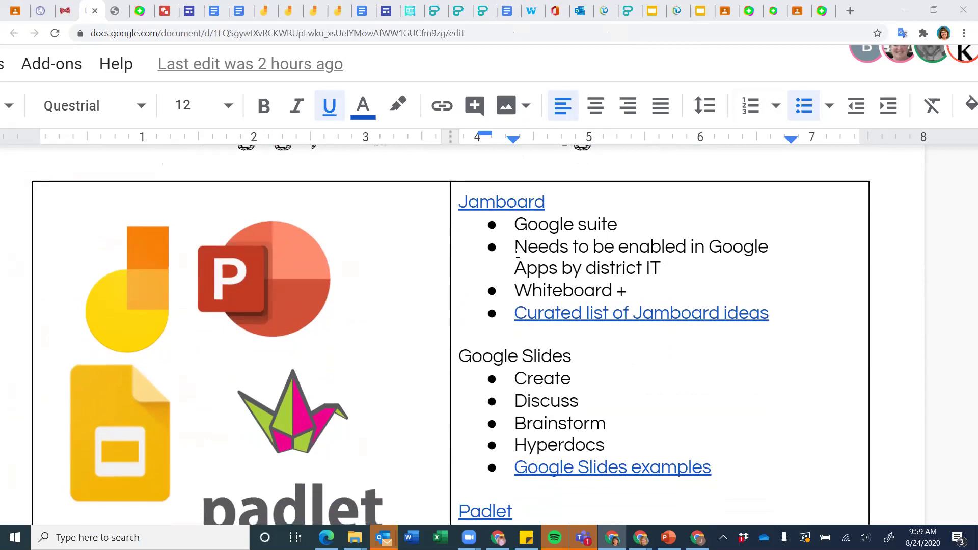
{"action": "scroll", "coordinate": [517, 254], "scroll_direction": "up", "scroll_amount": 7}
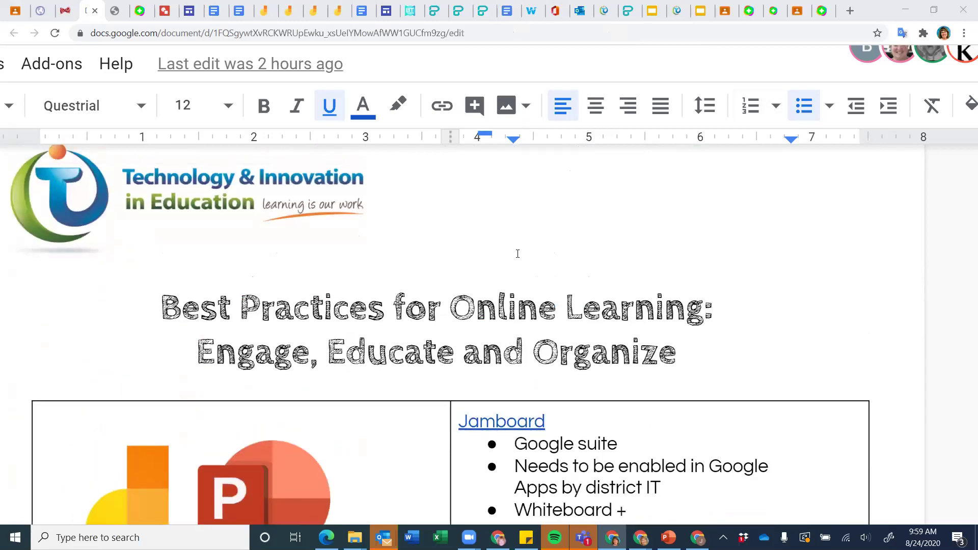
{"action": "scroll", "coordinate": [517, 254], "scroll_direction": "up", "scroll_amount": 3}
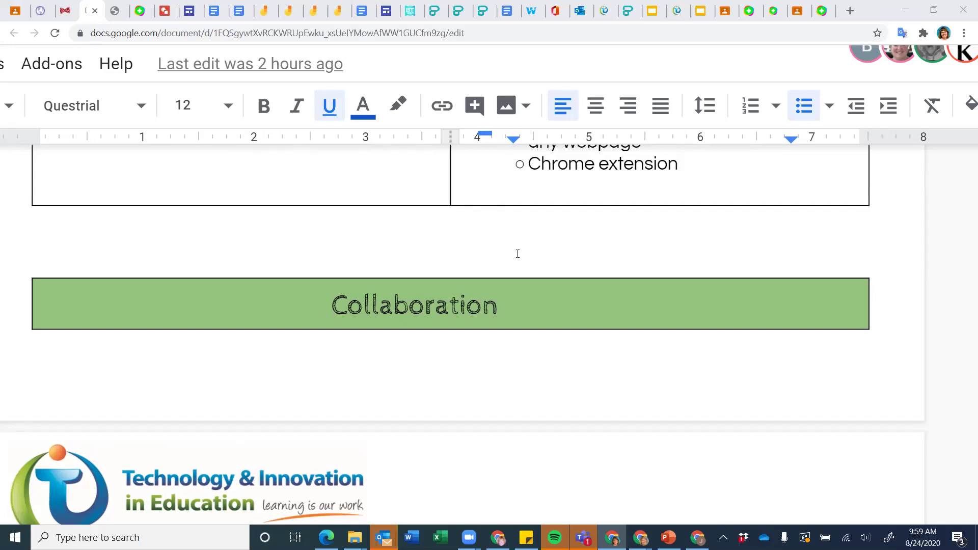
{"action": "left_click_drag", "start_coordinate": [518, 254], "coordinate": [735, 65]}
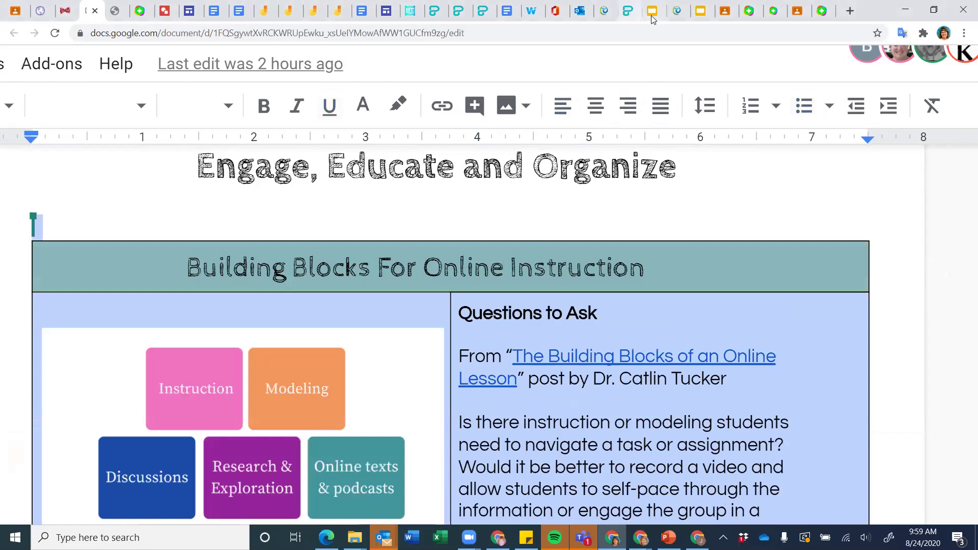
- Switch to the Google Classroom training site tab showing the August 20–25 session schedule
{"action": "left_click", "coordinate": [674, 12]}
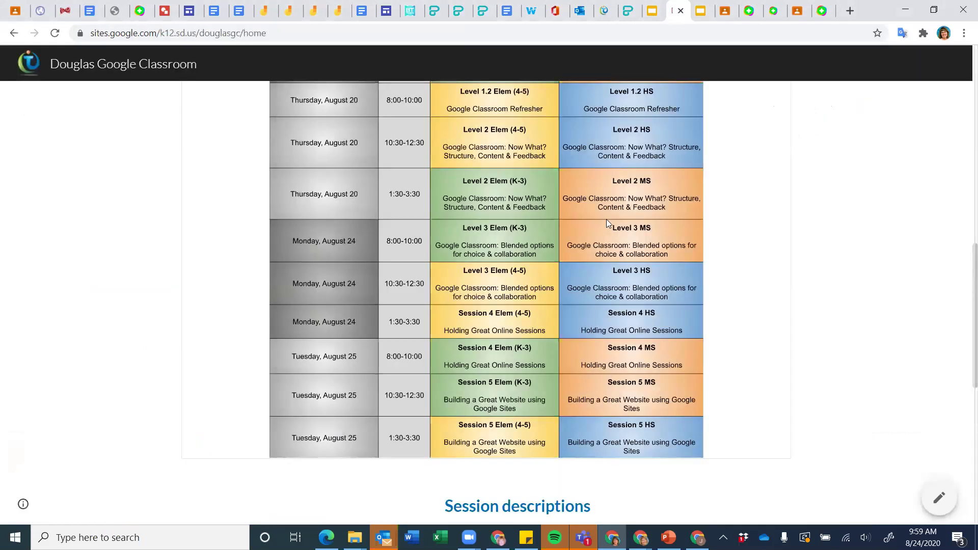